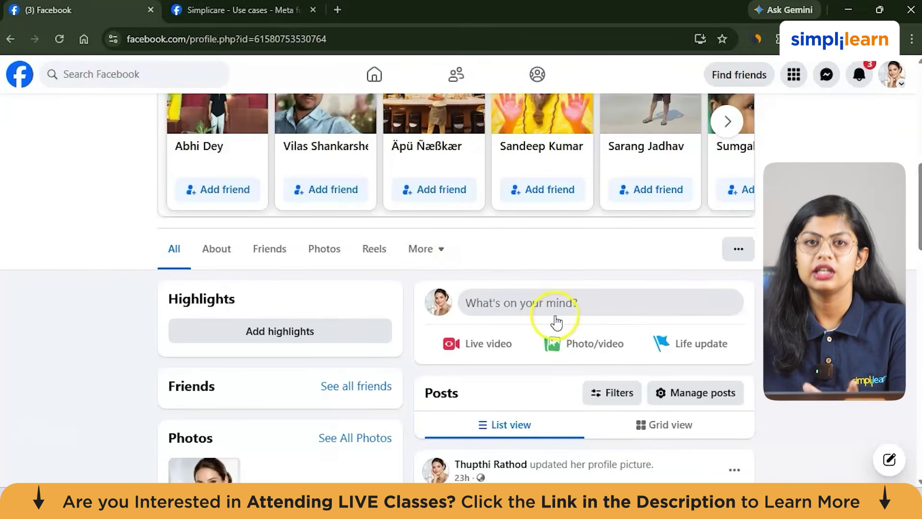
Step: Open developers.facebook.com in a new tab and view My Apps, listing Simplicare
click(341, 9)
text(developers.fa)
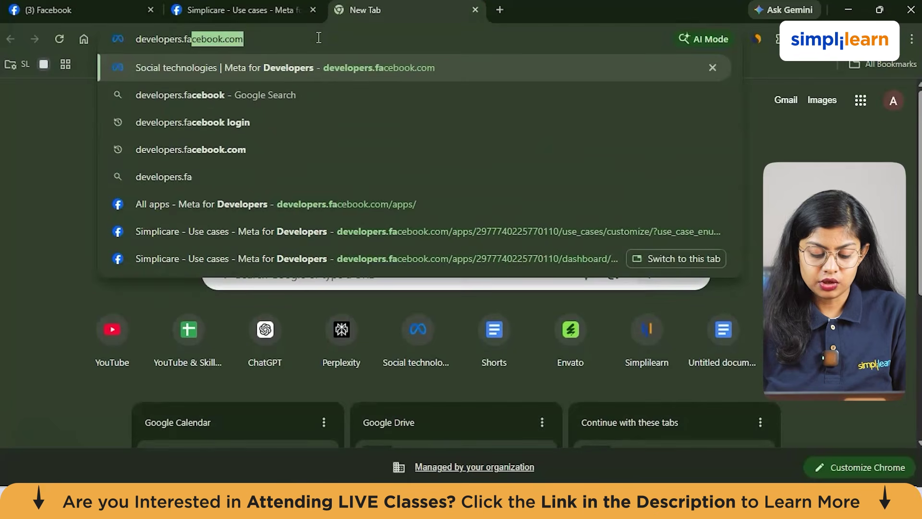
text(cebook.)
key(Return)
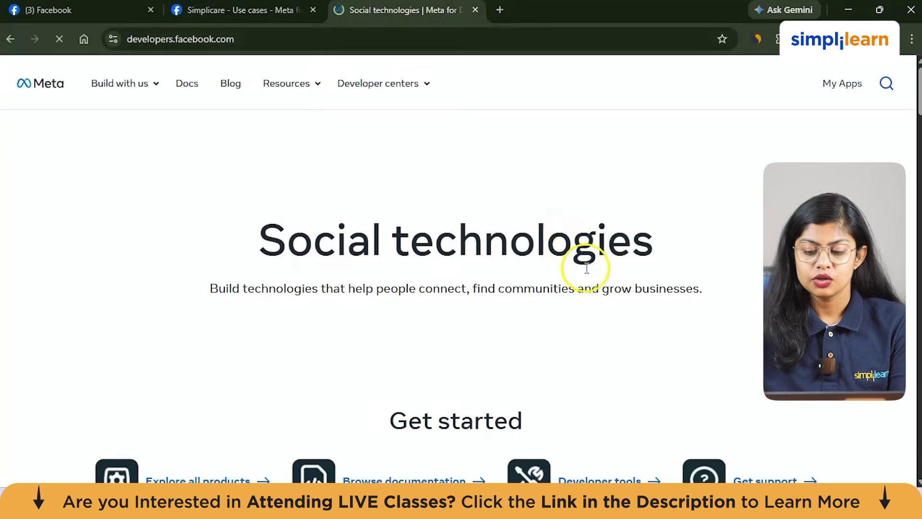
scroll(403, 267, down, 5)
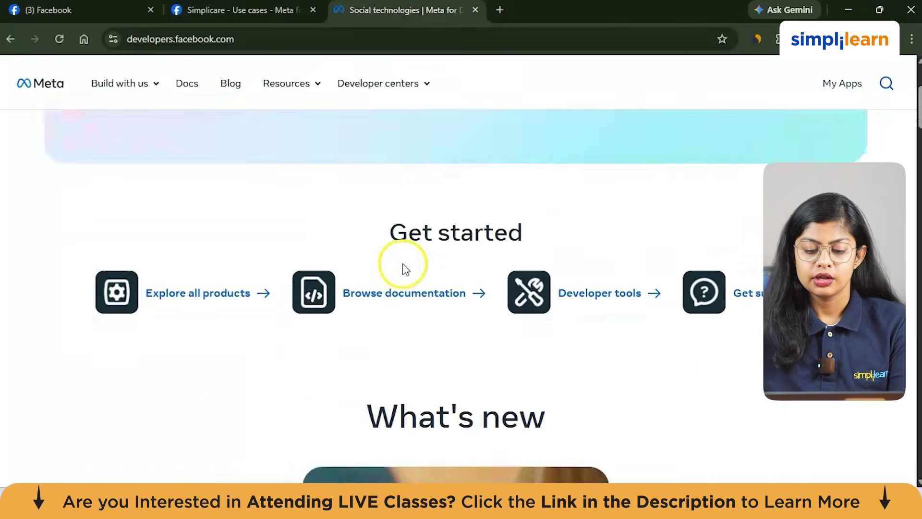
scroll(406, 268, up, 2)
click(846, 89)
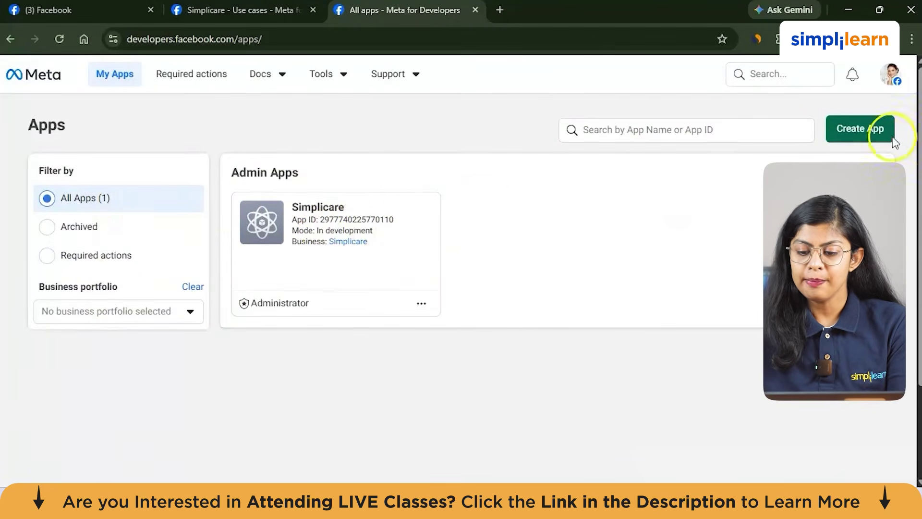
Step: Start a new Meta app named abcefg and continue to use cases
click(878, 130)
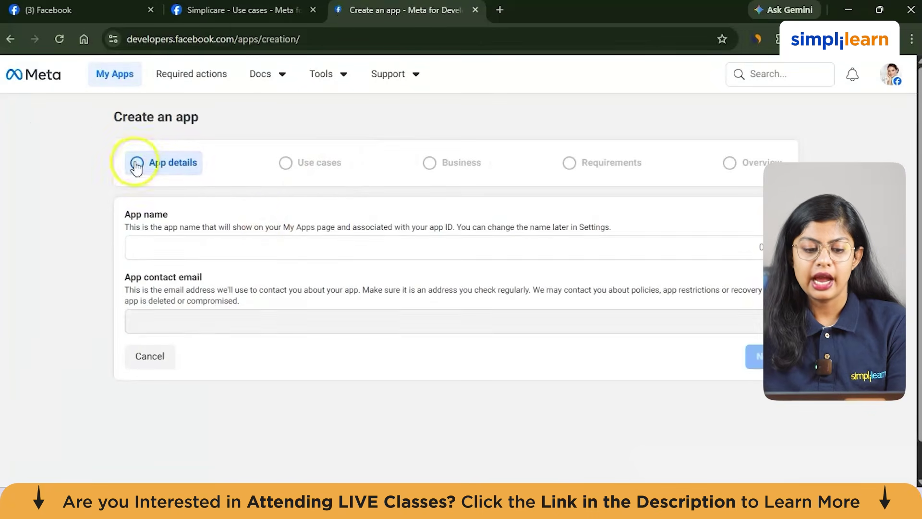
click(269, 258)
click(268, 253)
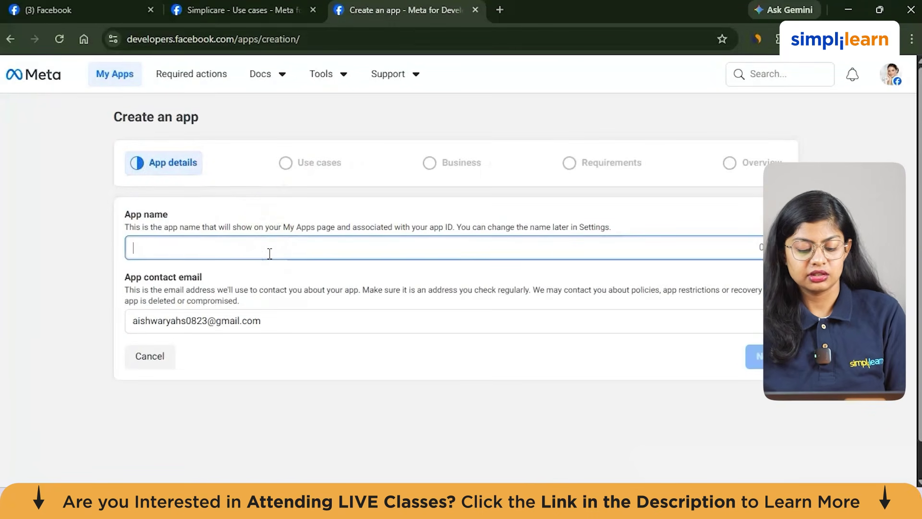
text(abc)
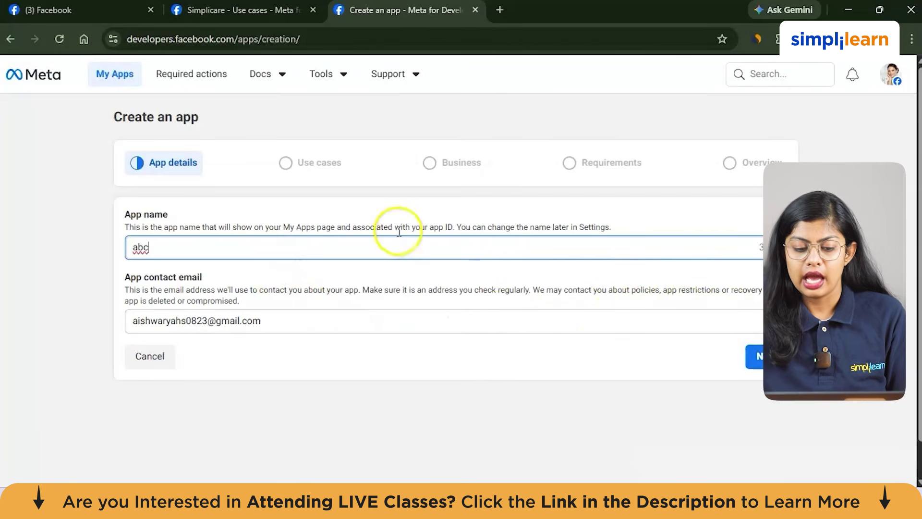
text(efg)
click(754, 358)
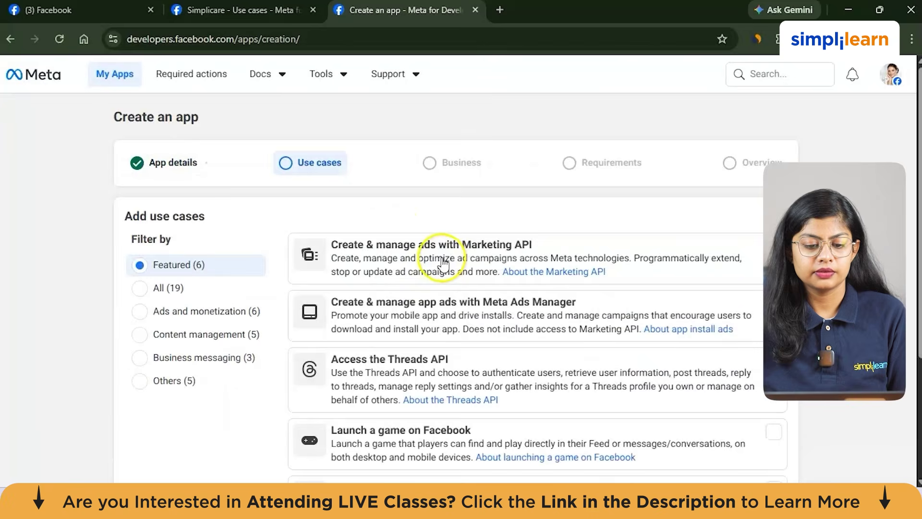
Step: Choose the 'Connect with customers through WhatsApp' use case and continue to business portfolio
scroll(439, 268, down, 1)
click(398, 201)
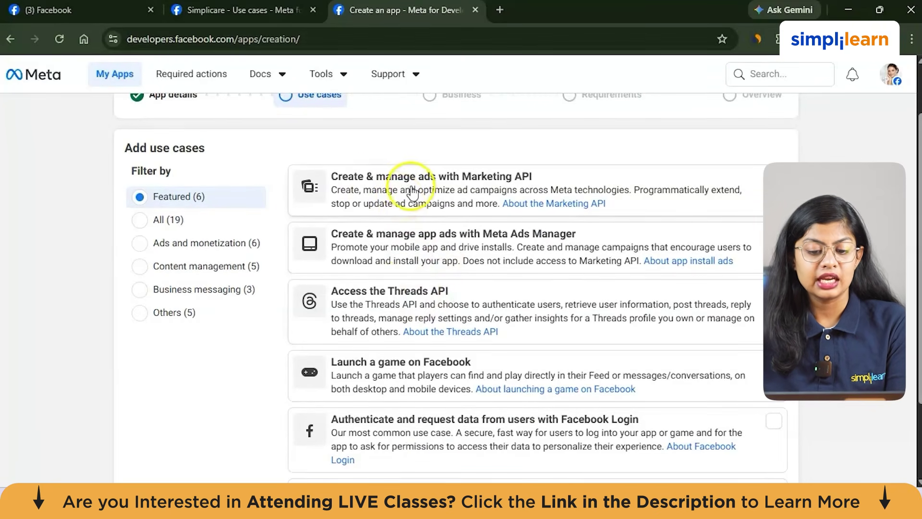
scroll(497, 194, down, 1)
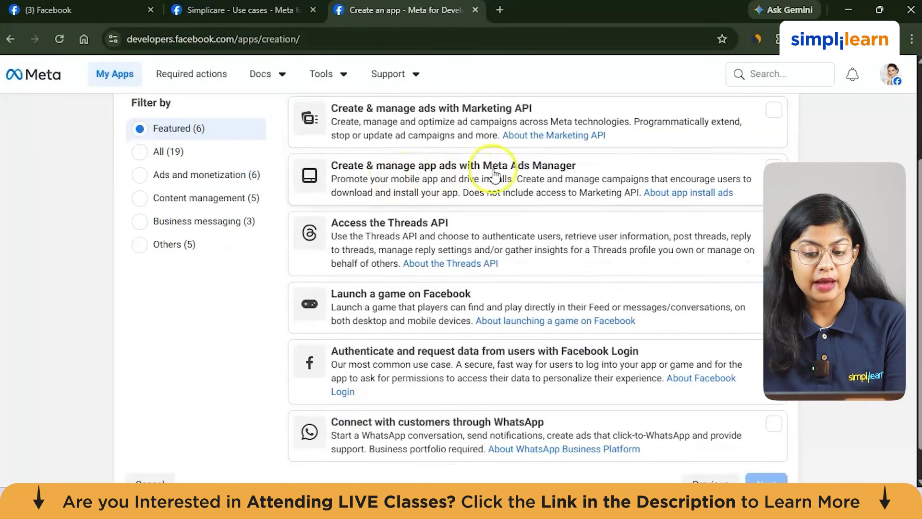
scroll(533, 215, down, 1)
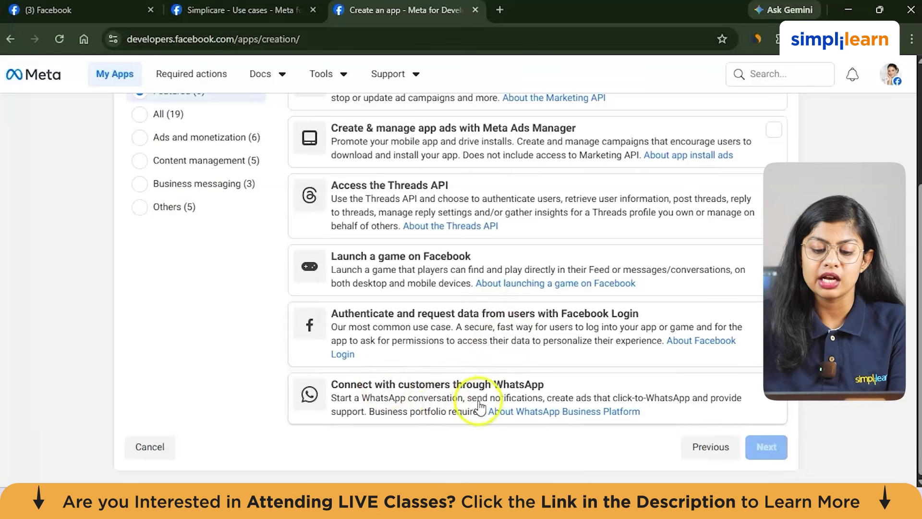
scroll(531, 298, up, 3)
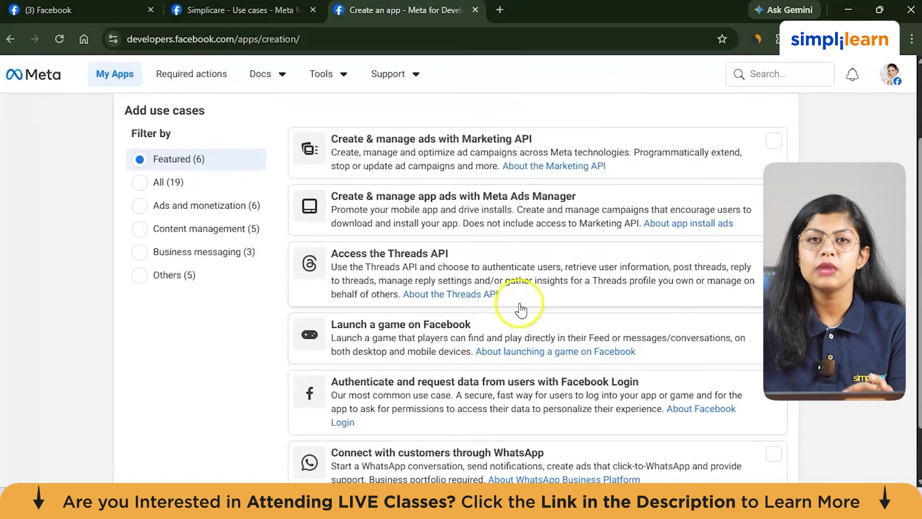
scroll(519, 309, down, 3)
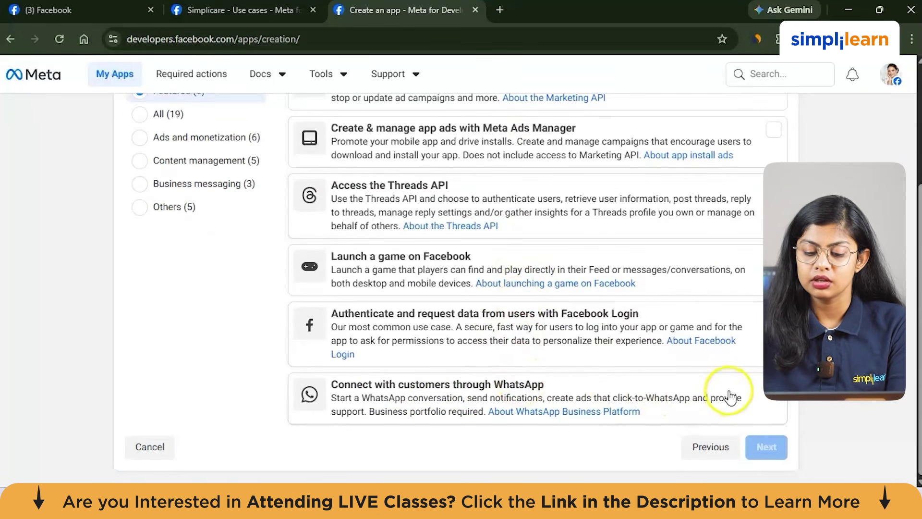
click(762, 397)
scroll(763, 409, down, 1)
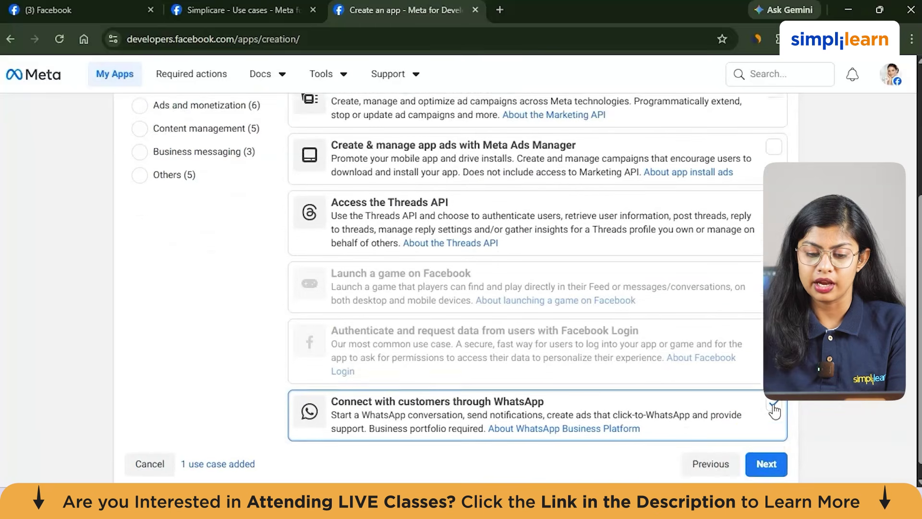
click(764, 446)
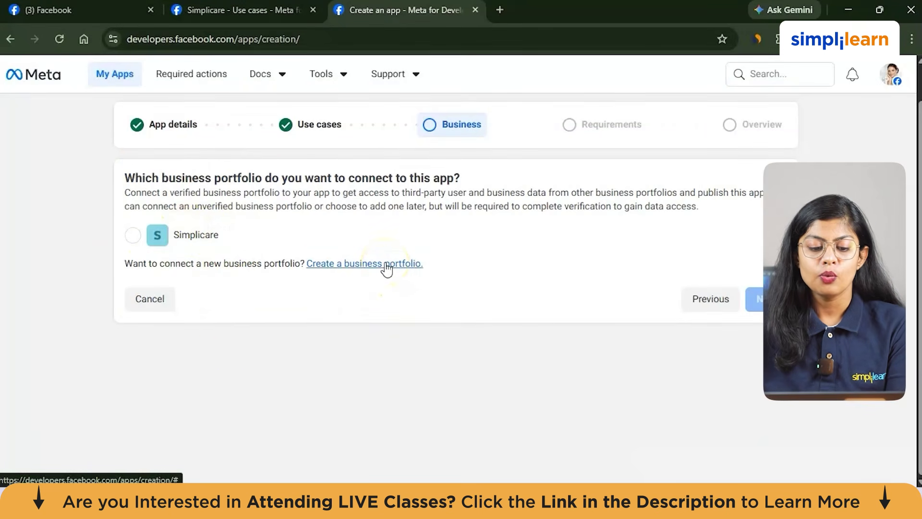
Step: Submit a new business portfolio named 'testing' with the contact's first and last name
click(349, 265)
click(339, 204)
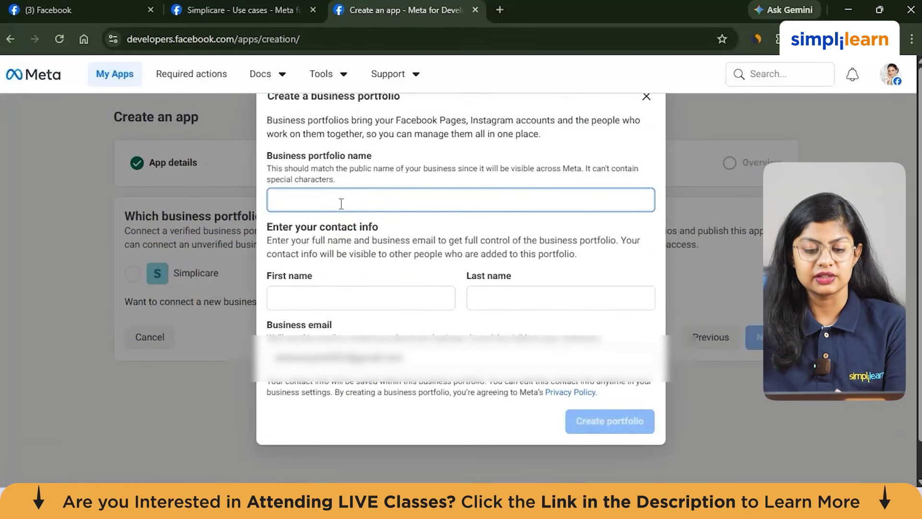
click(362, 202)
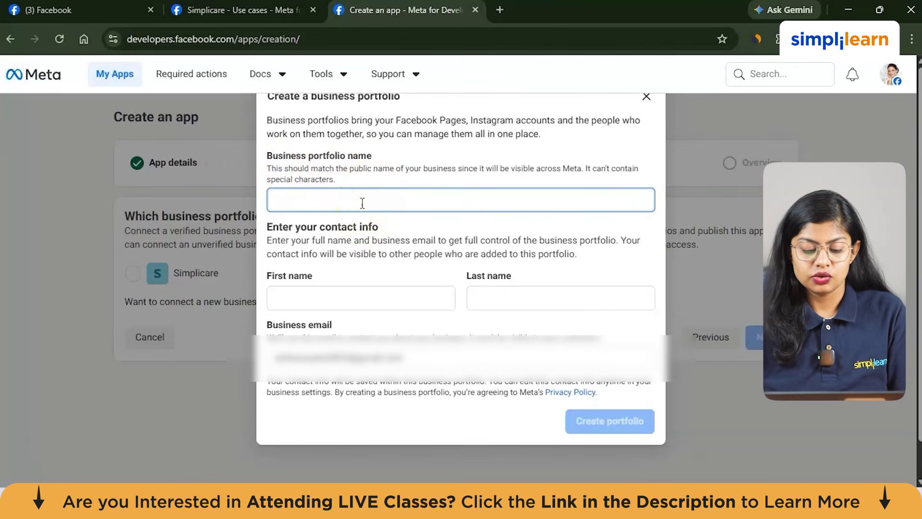
text(testing)
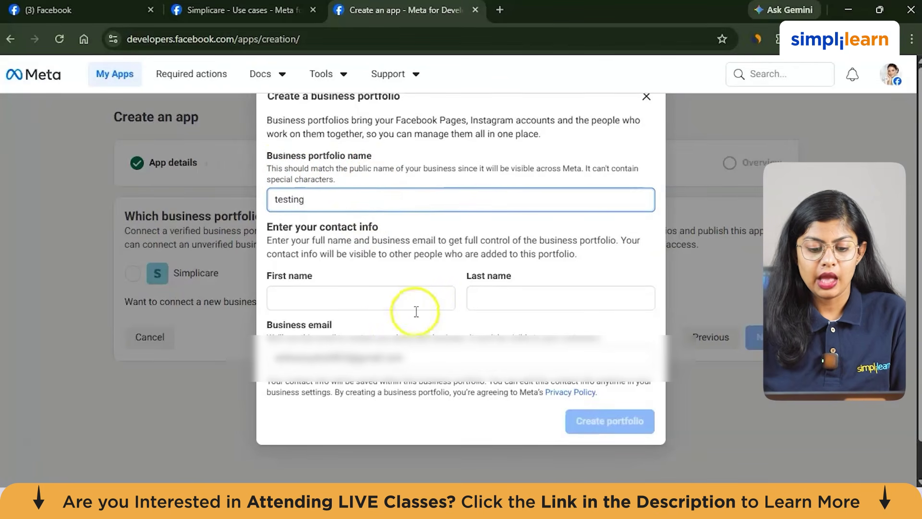
click(391, 295)
text(sahil)
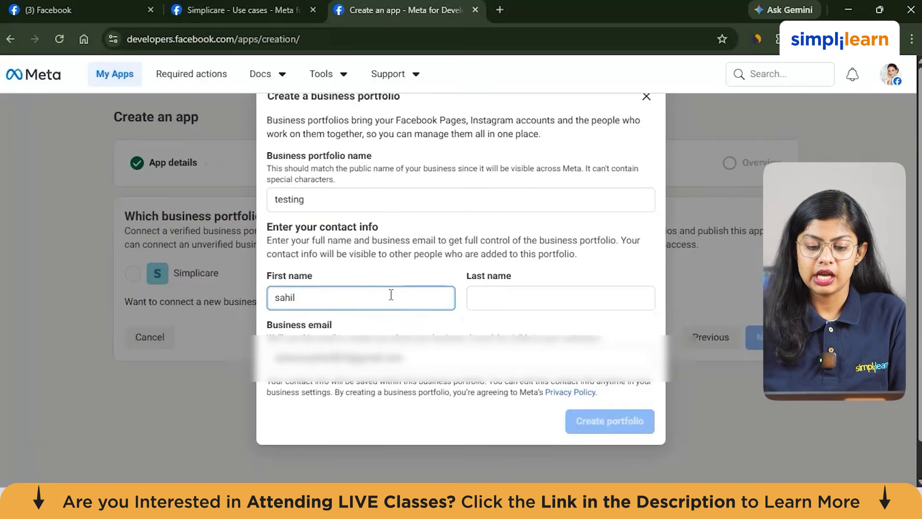
click(643, 296)
text(g)
click(598, 418)
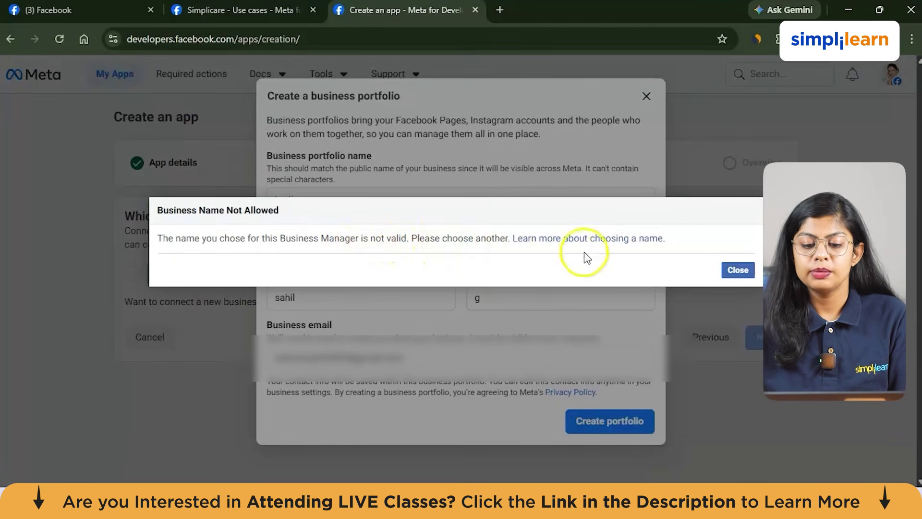
Step: Rename the rejected portfolio to Testingpad, create it, and start its verification
click(732, 270)
click(345, 200)
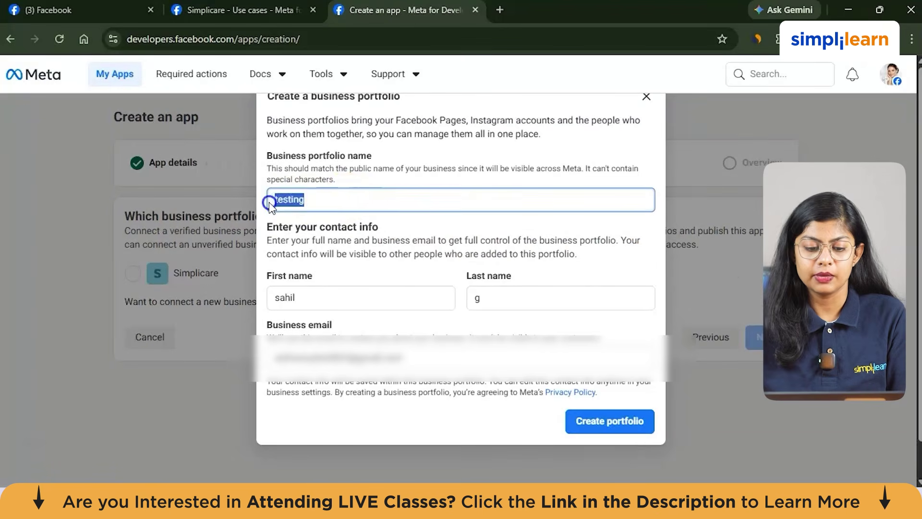
key(BackSpace)
text(Testingpad)
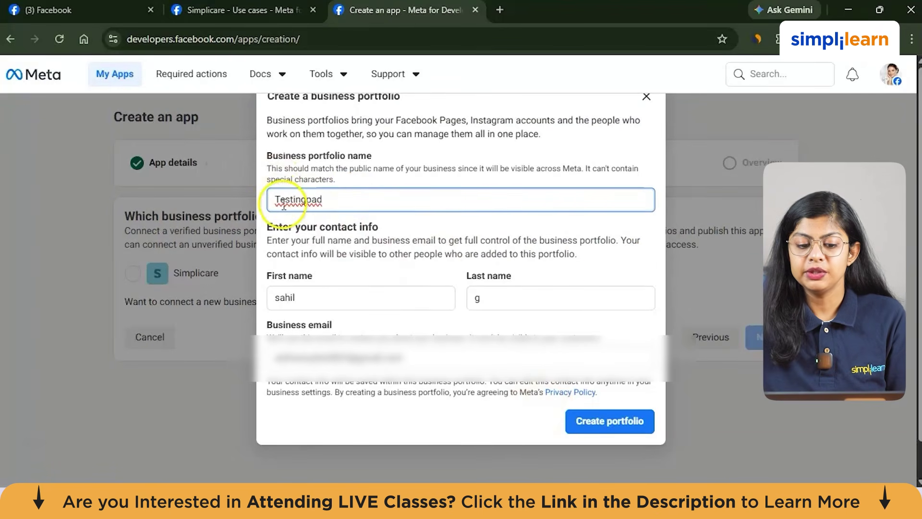
click(623, 424)
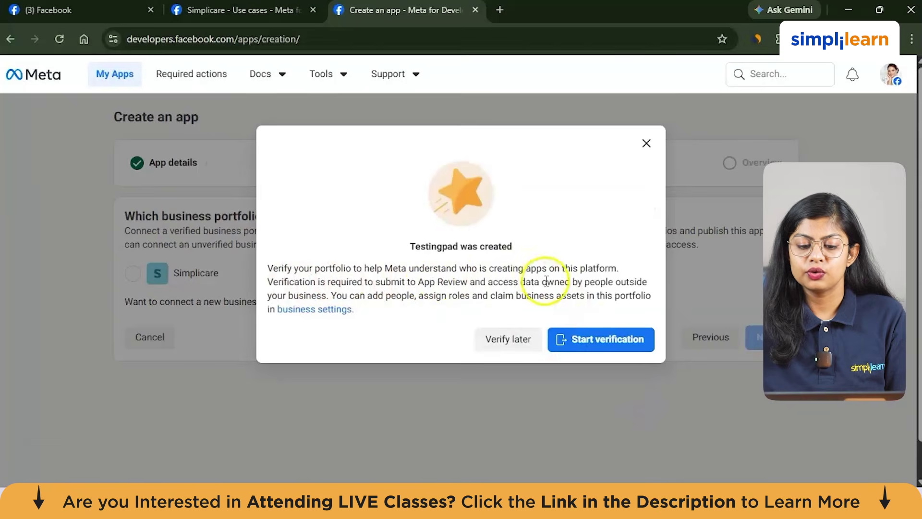
click(588, 341)
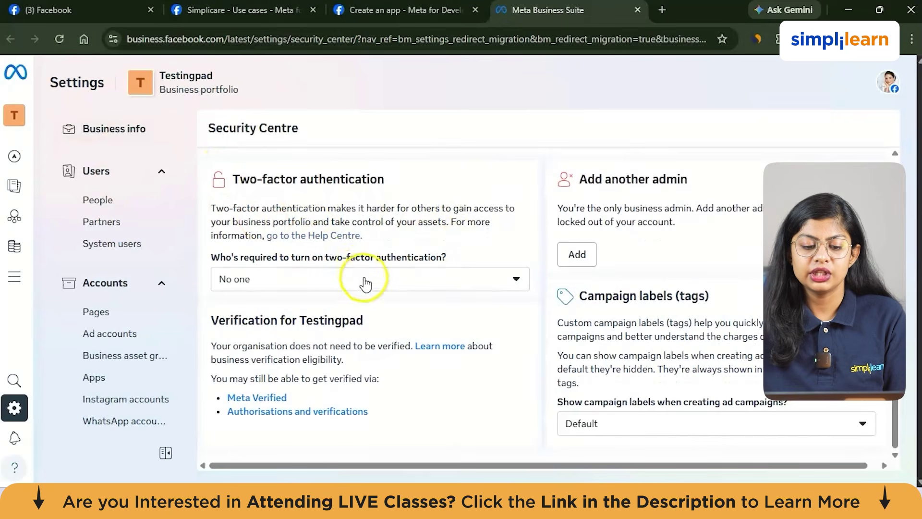
Step: Return to the Meta for Developers Apps page showing Simplicare
click(379, 11)
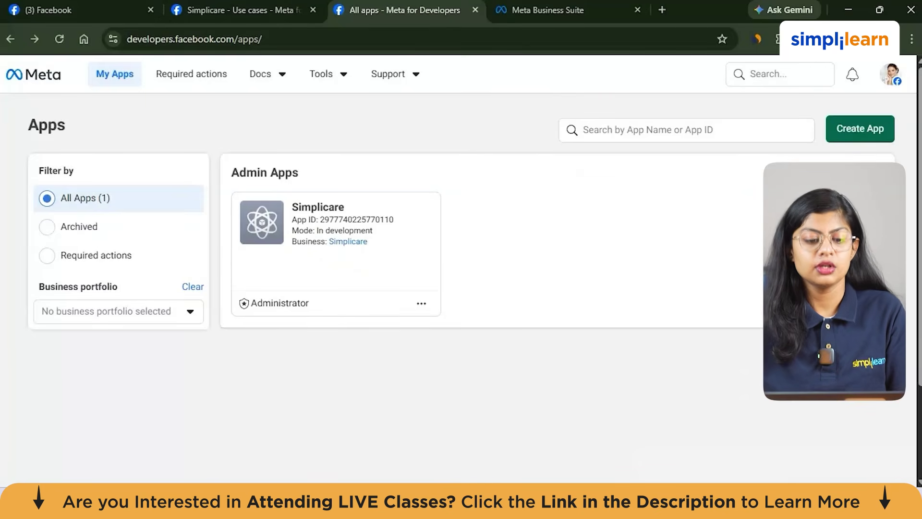
Step: Load the n8n website in a new tab and choose Get Started
click(664, 10)
click(456, 35)
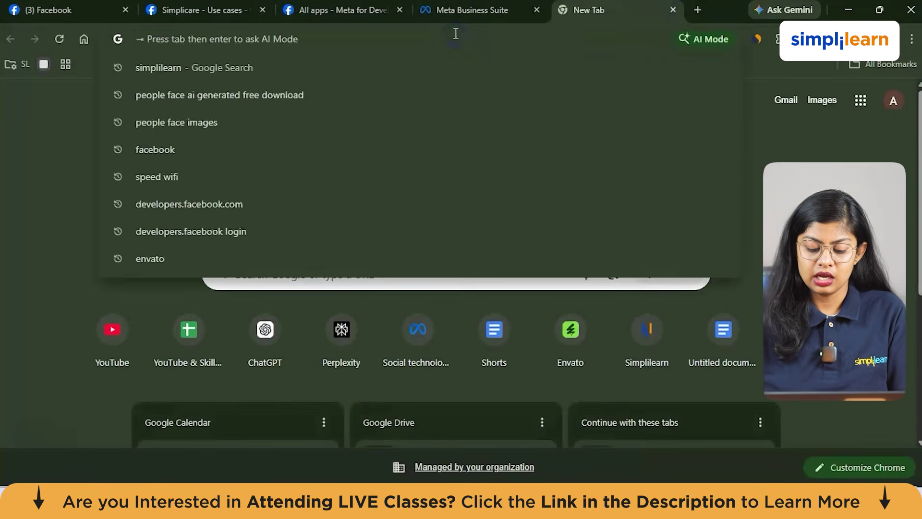
text(n8n)
key(Return)
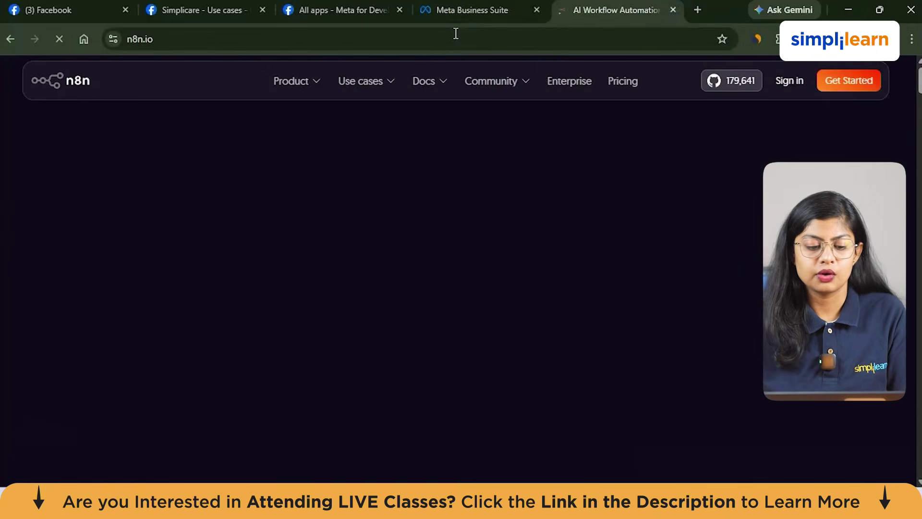
click(875, 78)
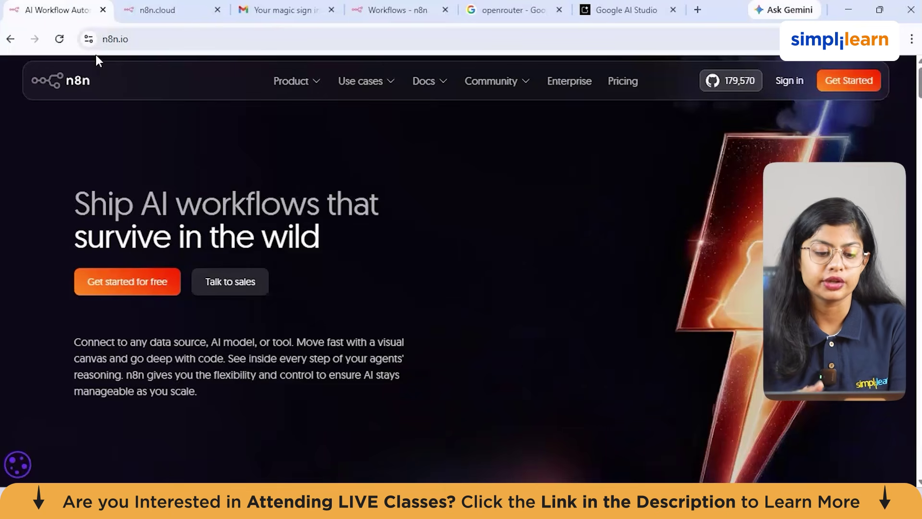
Step: Browse the n8n instance's overview and chat, then create a new workflow from Personal
click(358, 14)
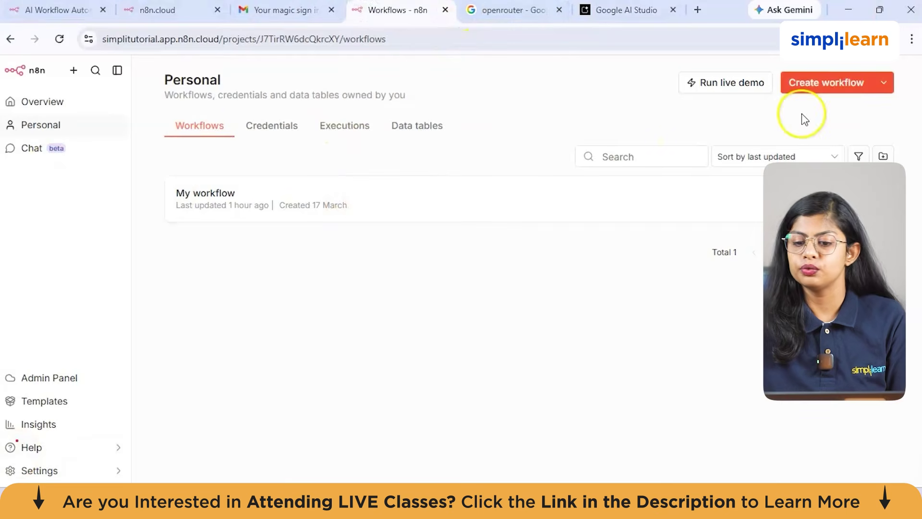
click(9, 102)
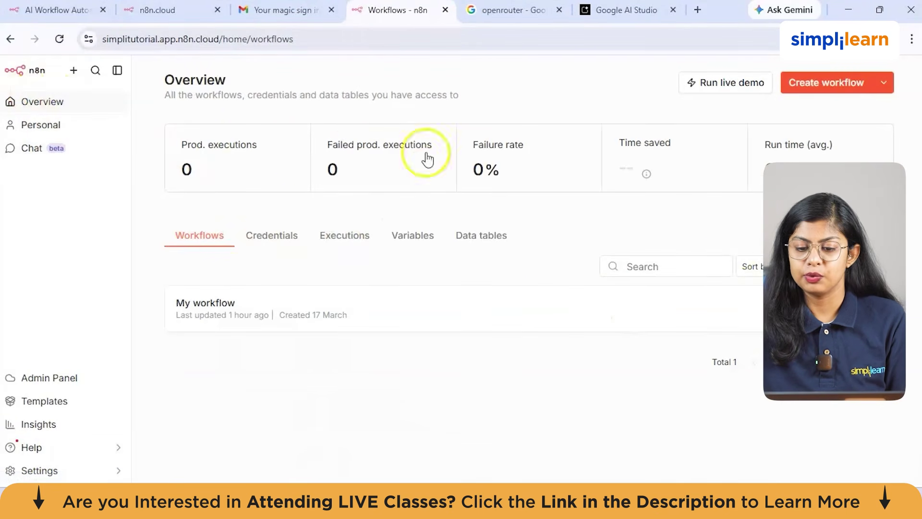
click(27, 125)
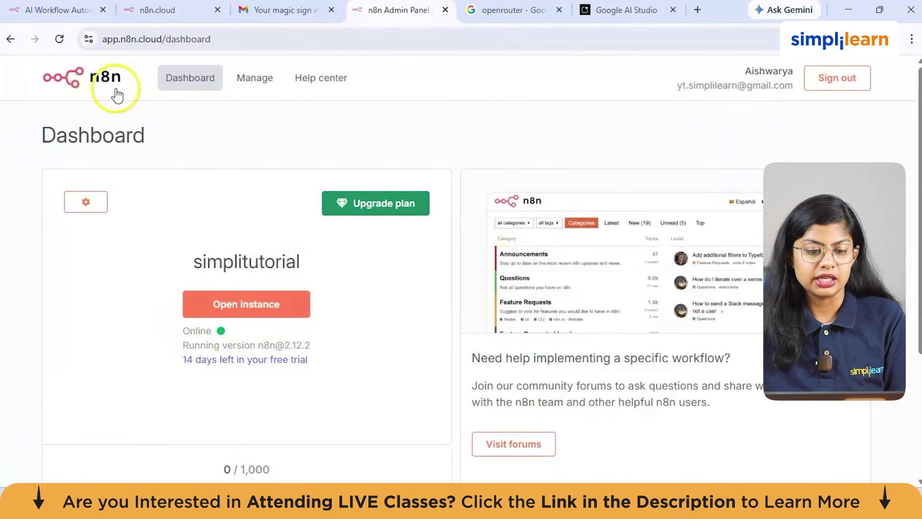
click(246, 304)
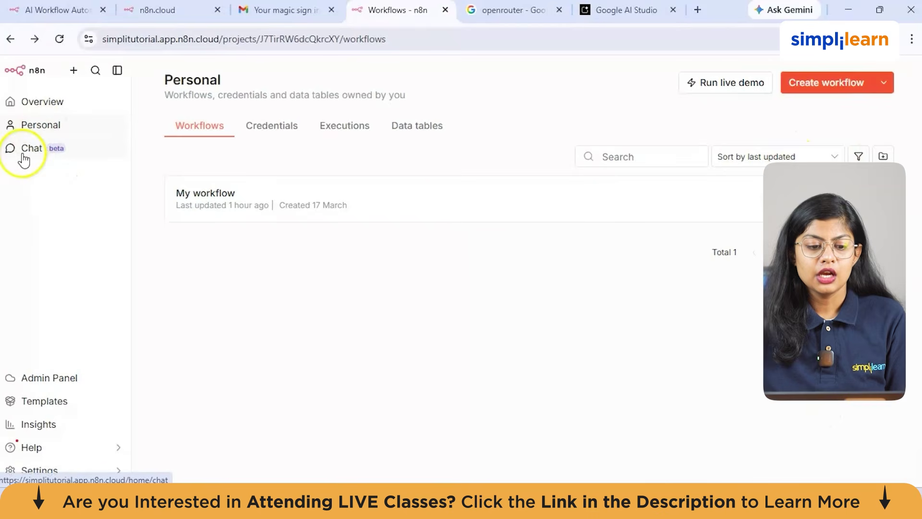
click(31, 150)
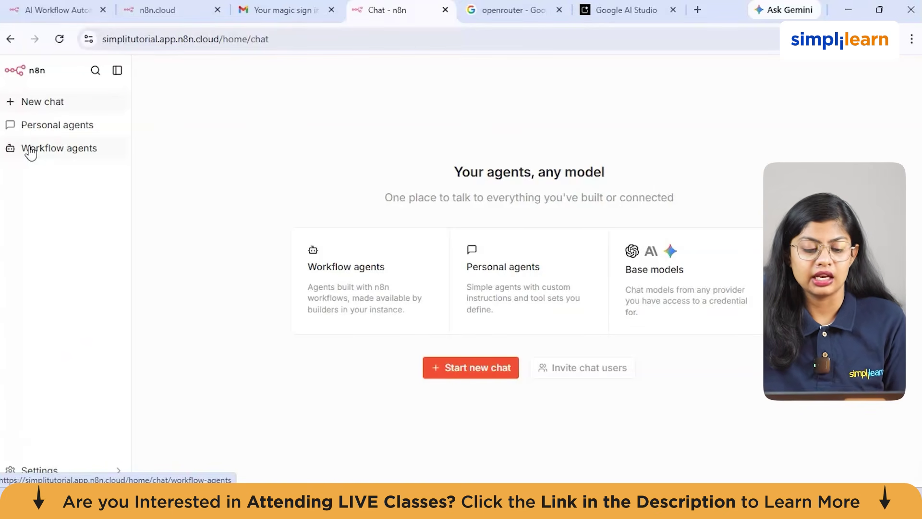
click(10, 40)
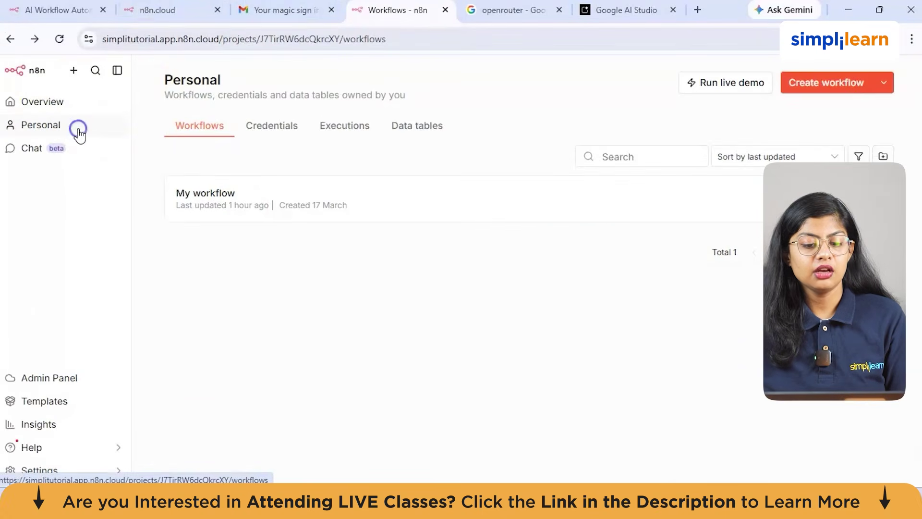
click(814, 86)
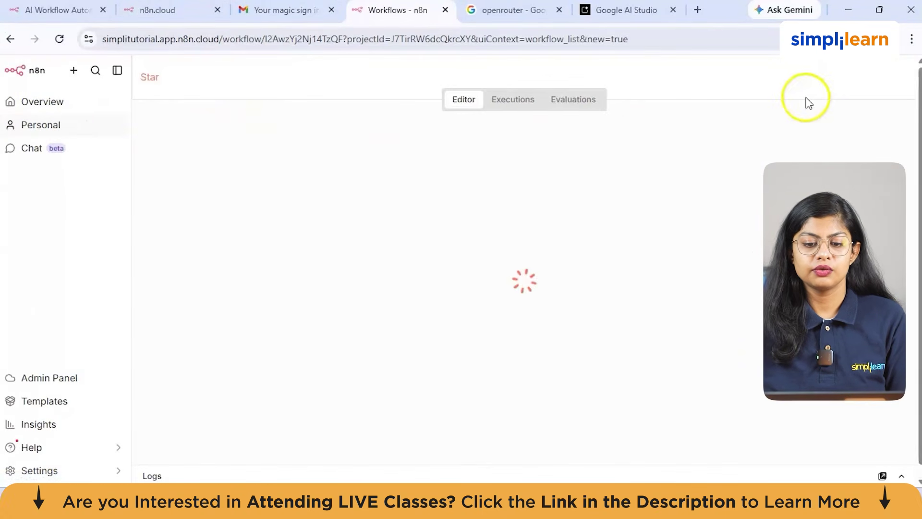
Step: Rename the workflow to whatsapp_n8n and open the trigger search for its first step
key(BackSpace)
text(whatsapp_n8n)
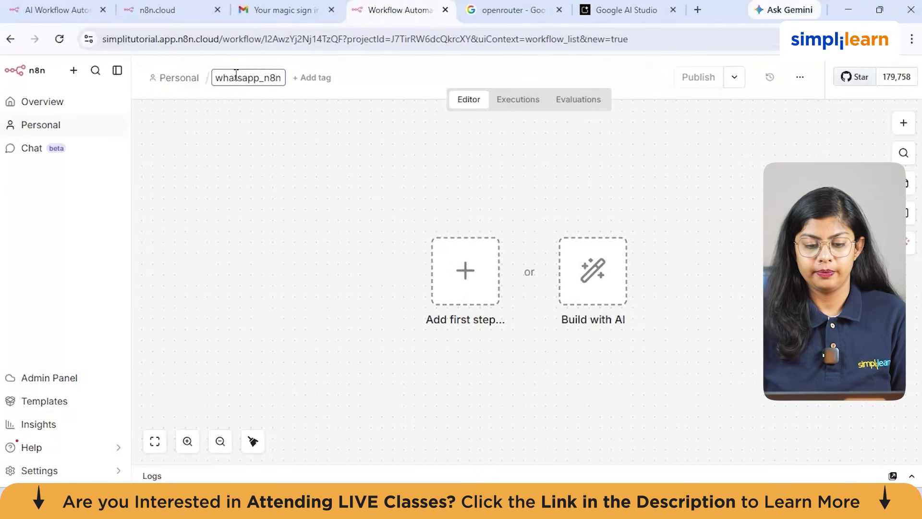
click(675, 212)
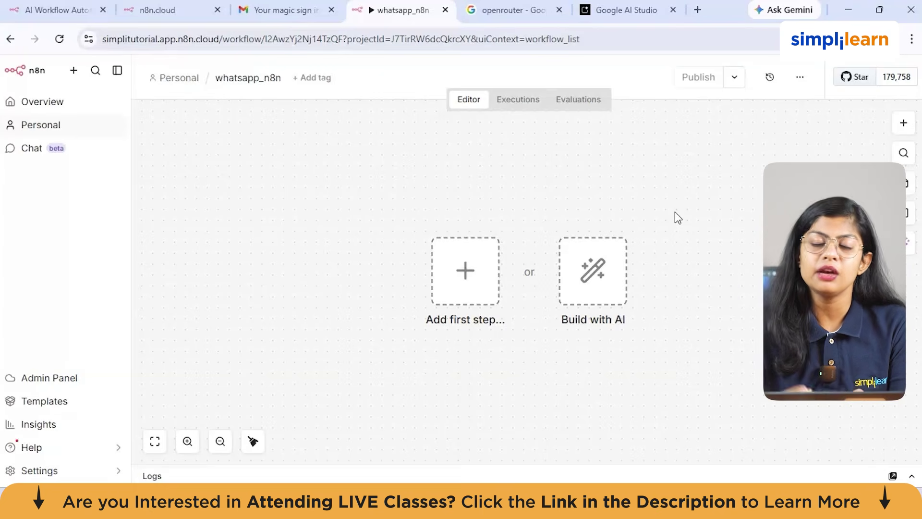
click(463, 287)
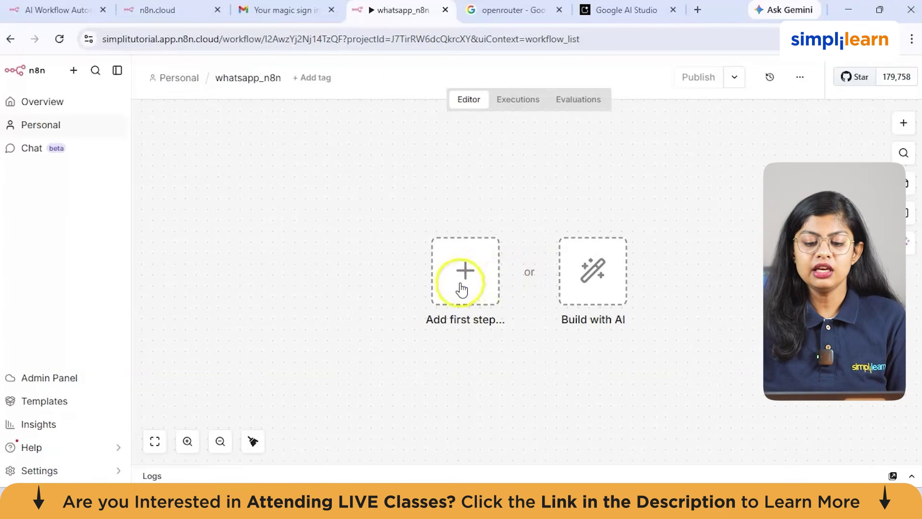
click(762, 168)
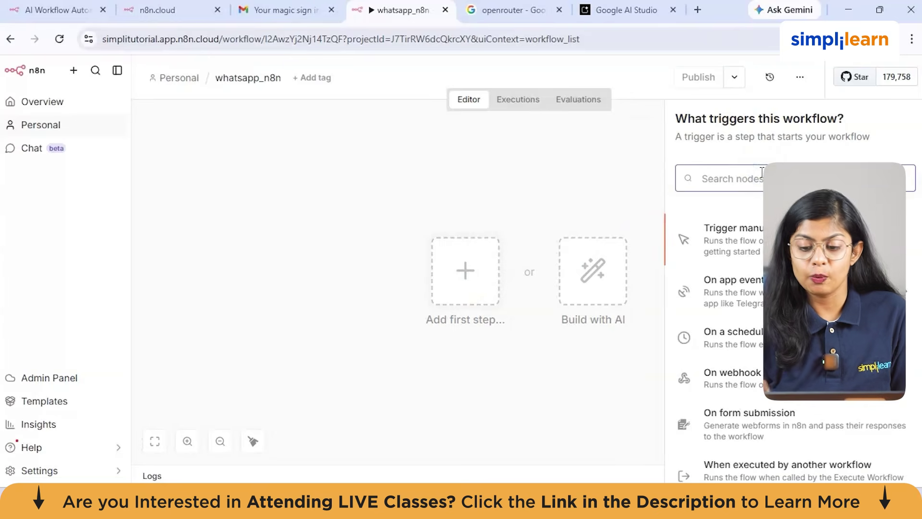
Step: Add a WhatsApp Business Cloud 'On messages' trigger and start a new OAuth credential
text(whats)
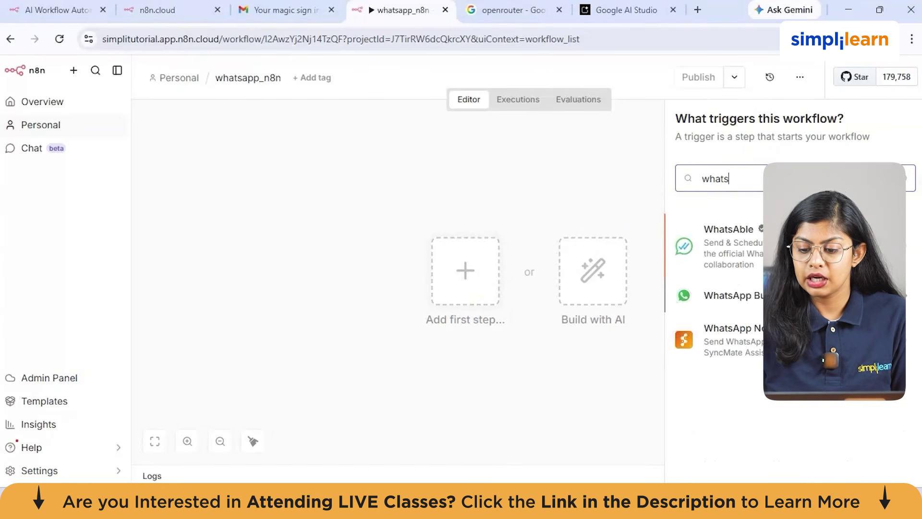
key(Down)
key(Return)
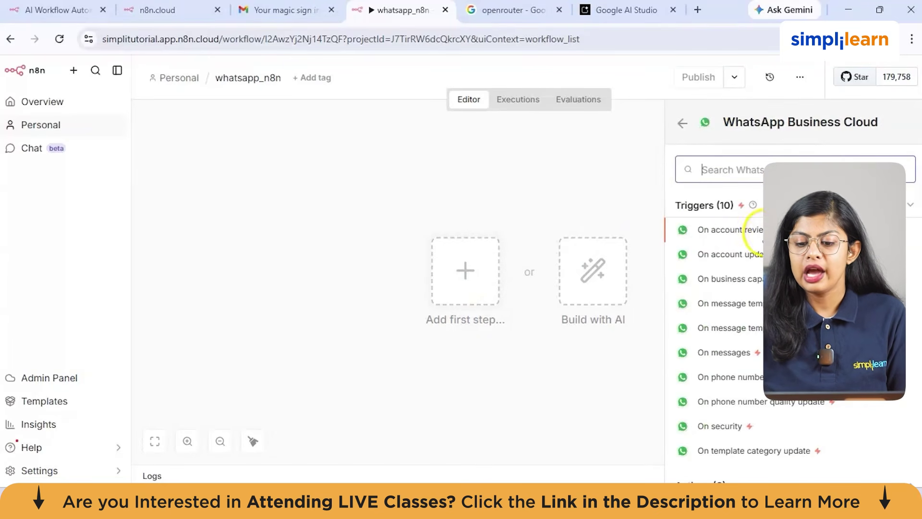
click(746, 354)
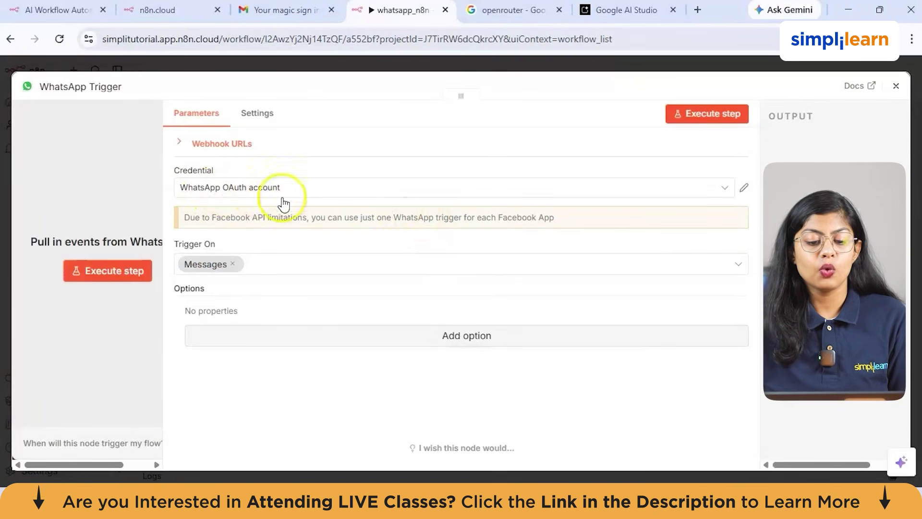
click(340, 190)
click(265, 257)
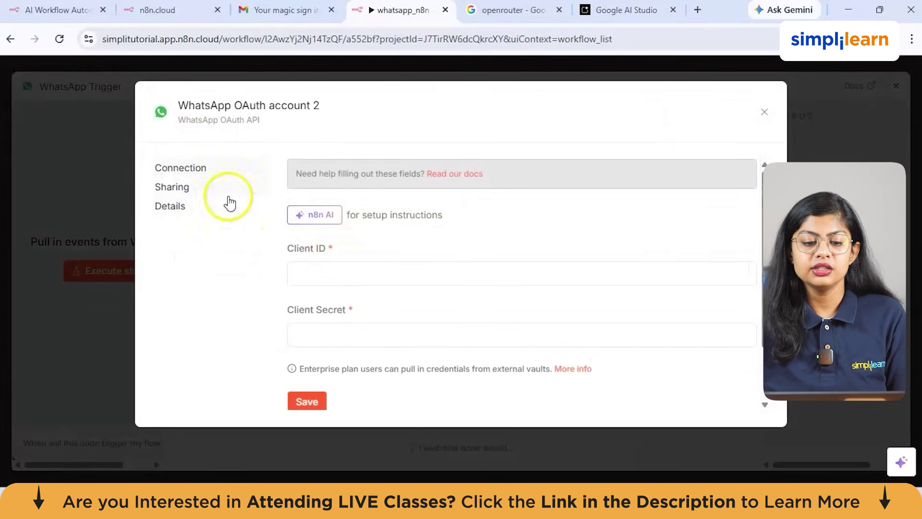
click(318, 201)
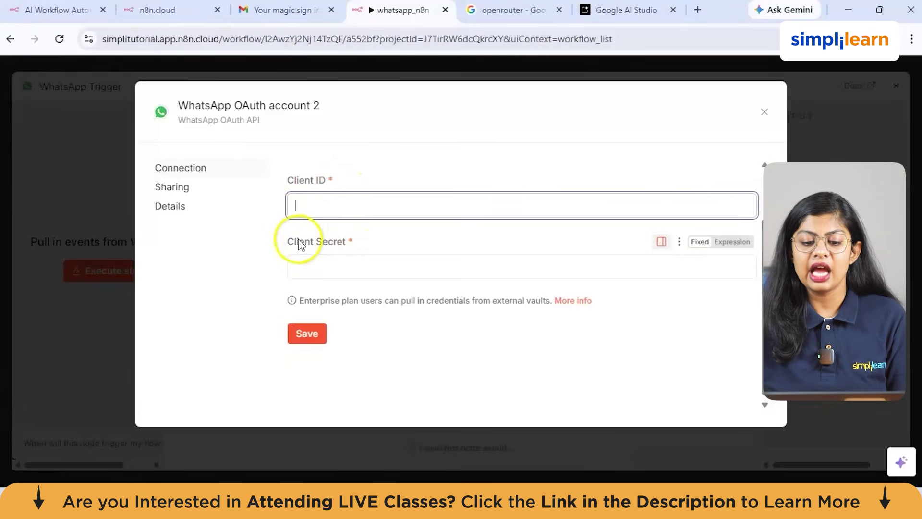
mouse_move(605, 495)
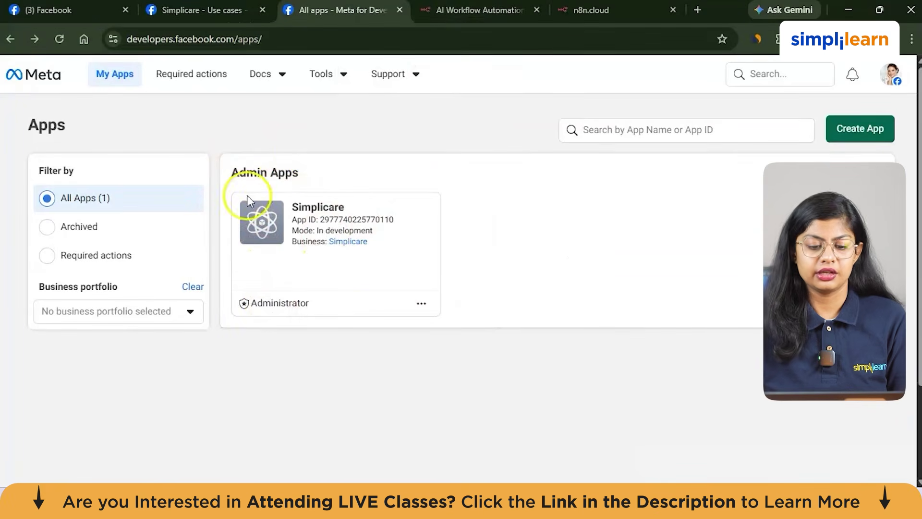
Step: Open the Simplicare app's WhatsApp API Setup, then its App settings > Basic page
click(247, 234)
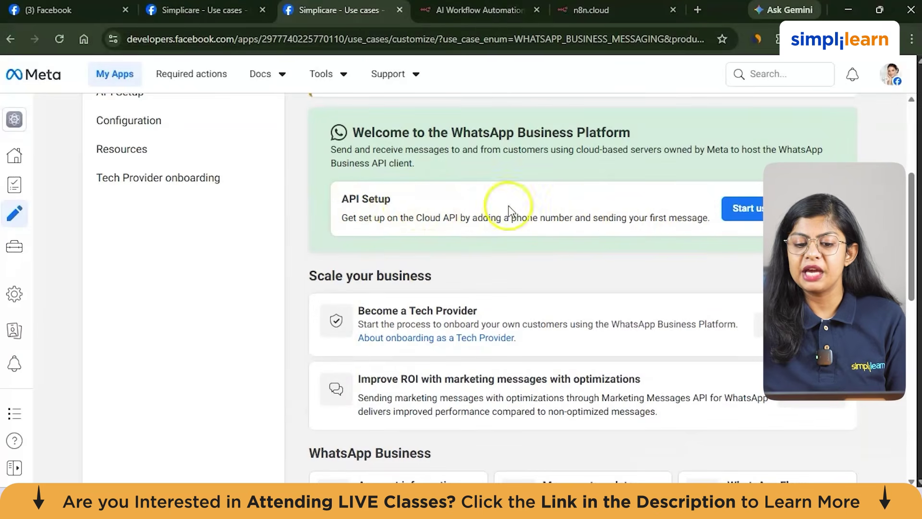
click(743, 213)
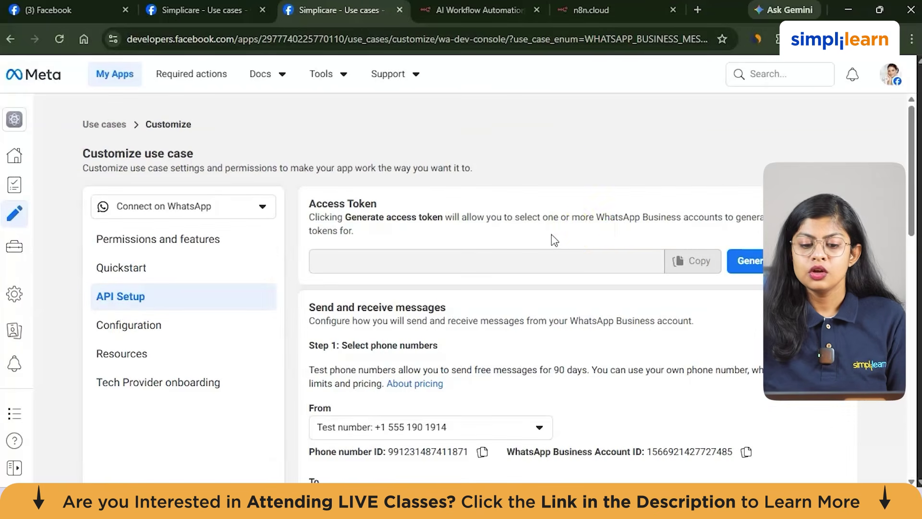
click(589, 229)
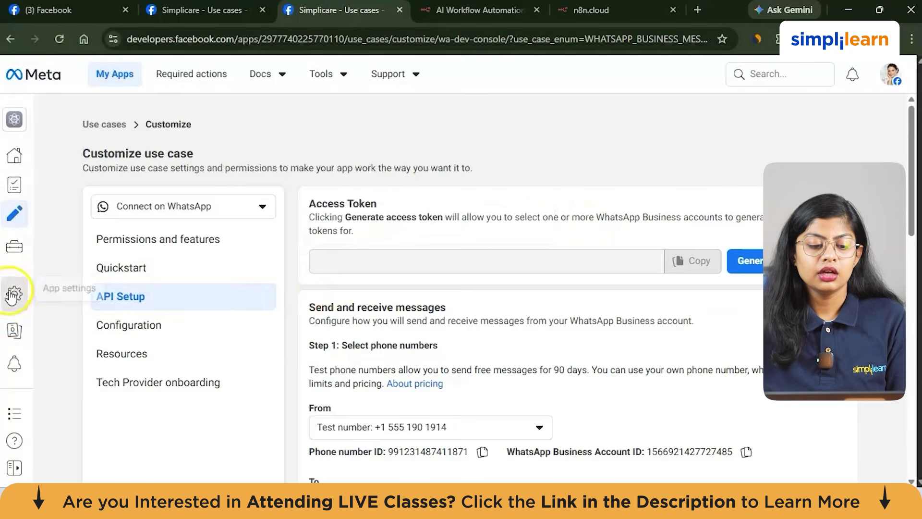
mouse_move(63, 275)
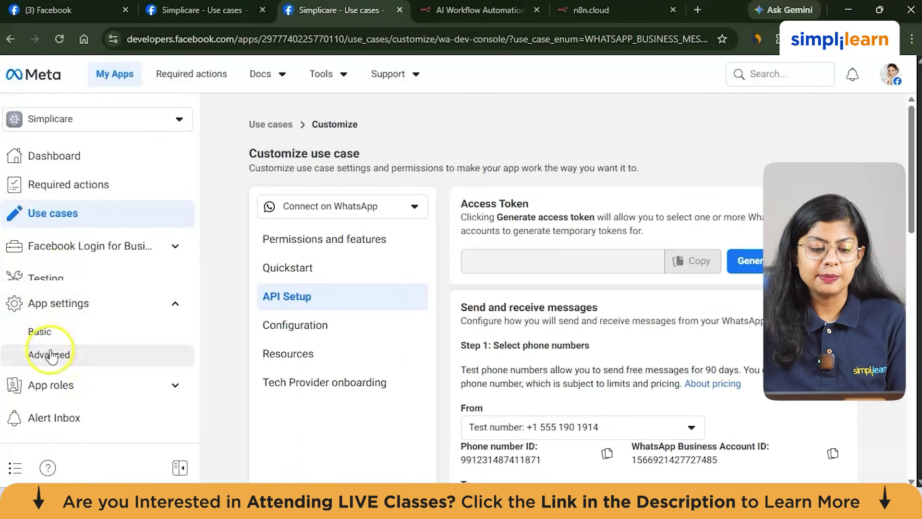
click(55, 335)
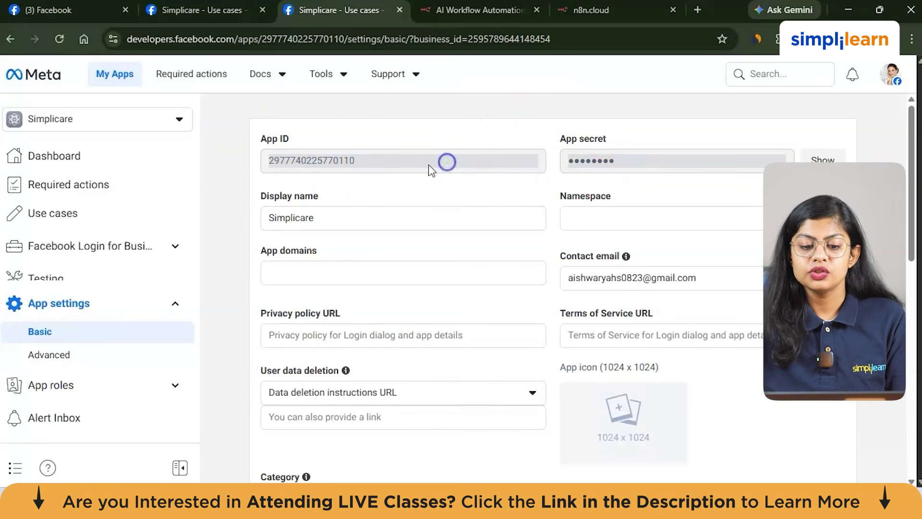
Step: Copy the App ID and App secret into Client ID and Client Secret, then save the credential
drag(404, 166, 240, 168)
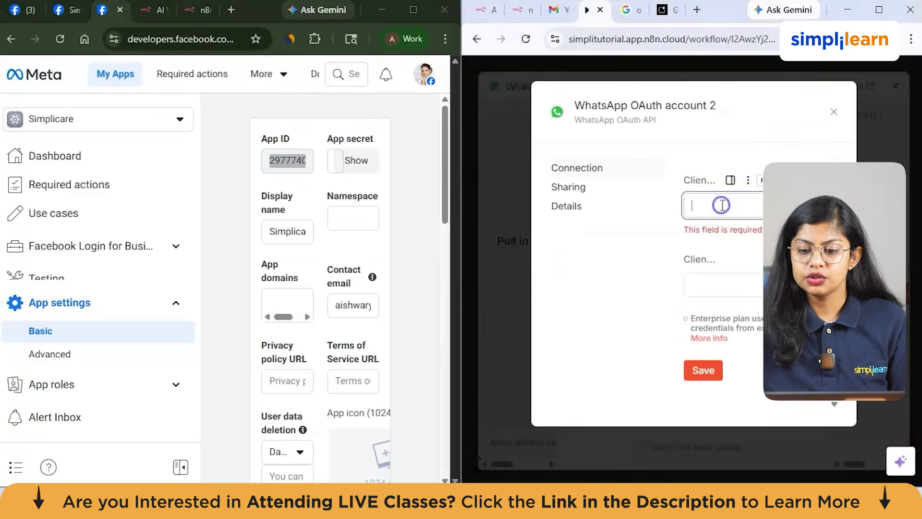
key(ctrl+v)
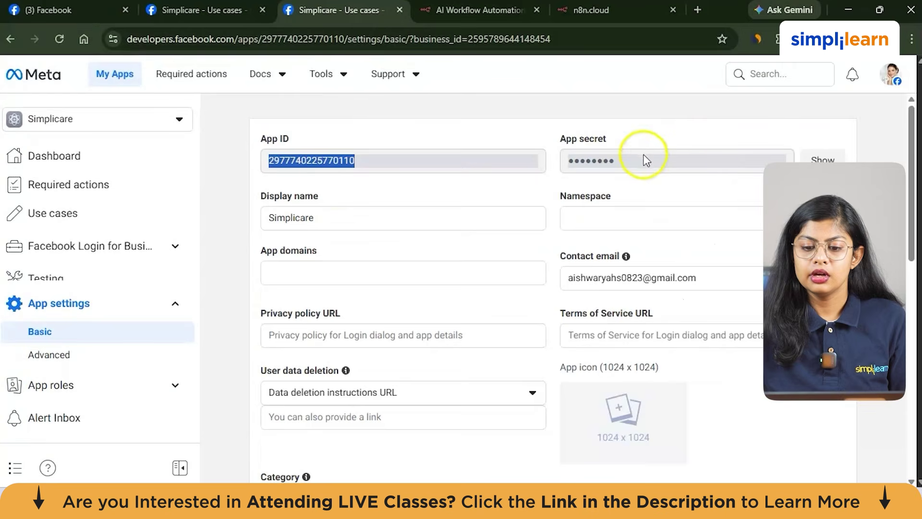
click(659, 163)
drag(660, 163, 551, 160)
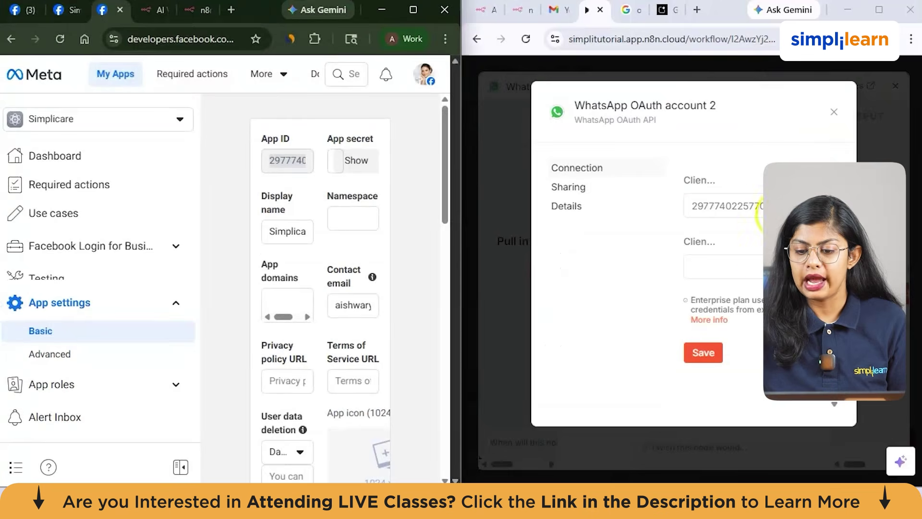
click(748, 263)
key(ctrl+v)
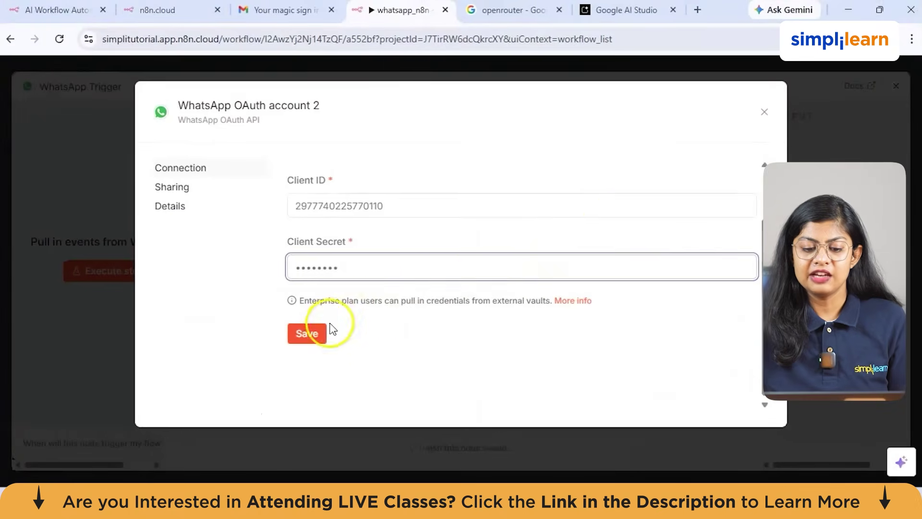
click(319, 333)
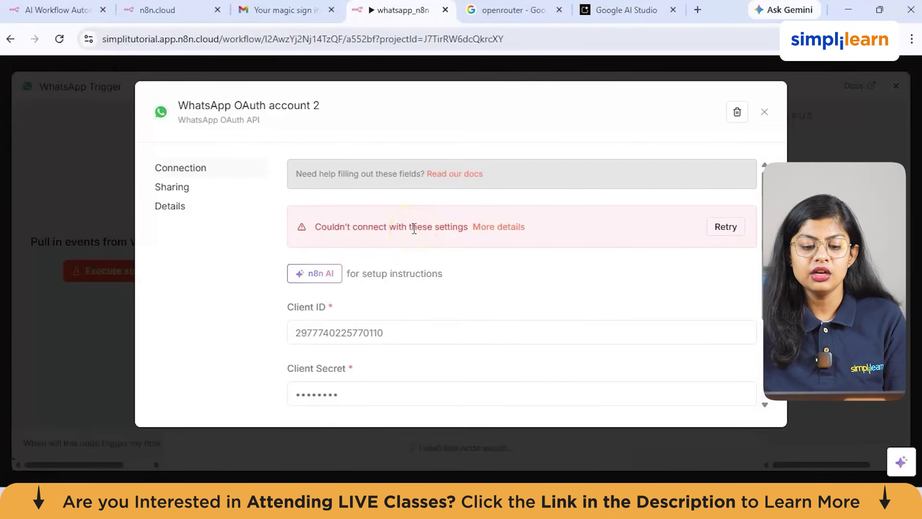
Step: Keep the existing WhatsApp OAuth account credential on the trigger and close its settings
click(765, 112)
click(267, 226)
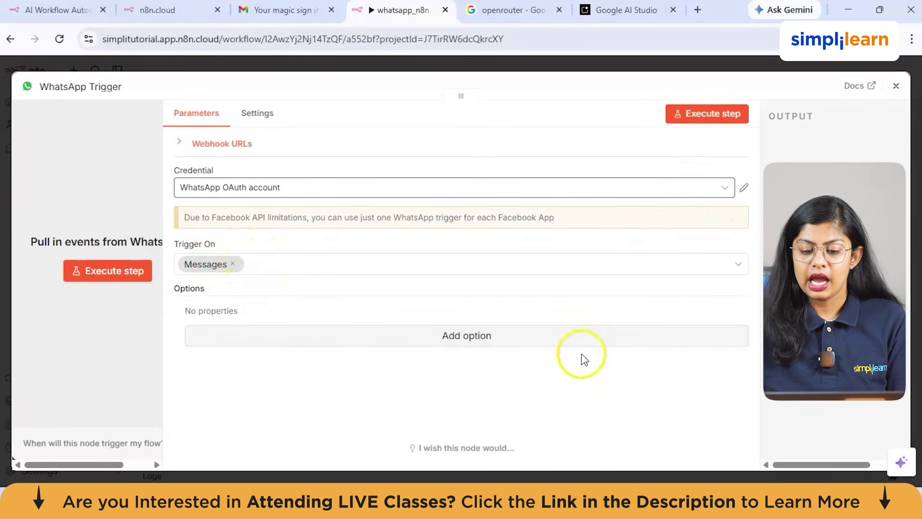
click(896, 86)
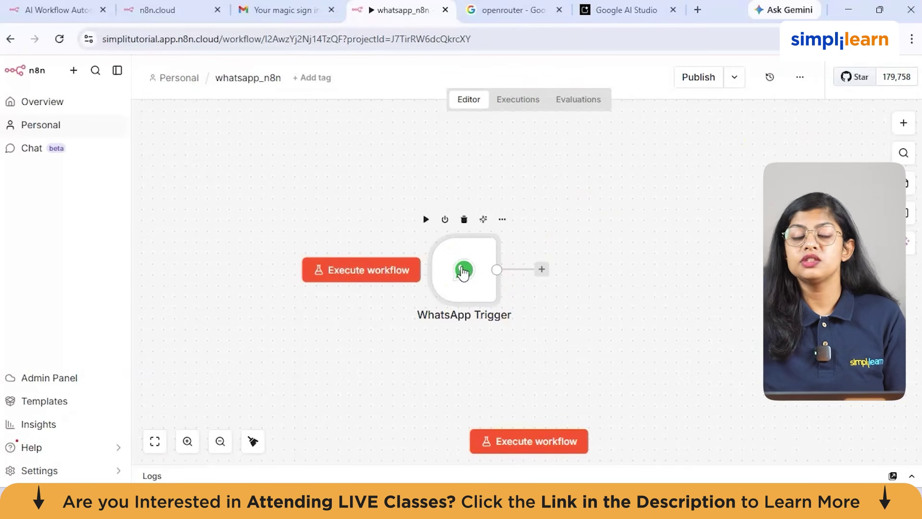
Step: Bring the Meta for Developers window forward and maximise it
mouse_move(583, 480)
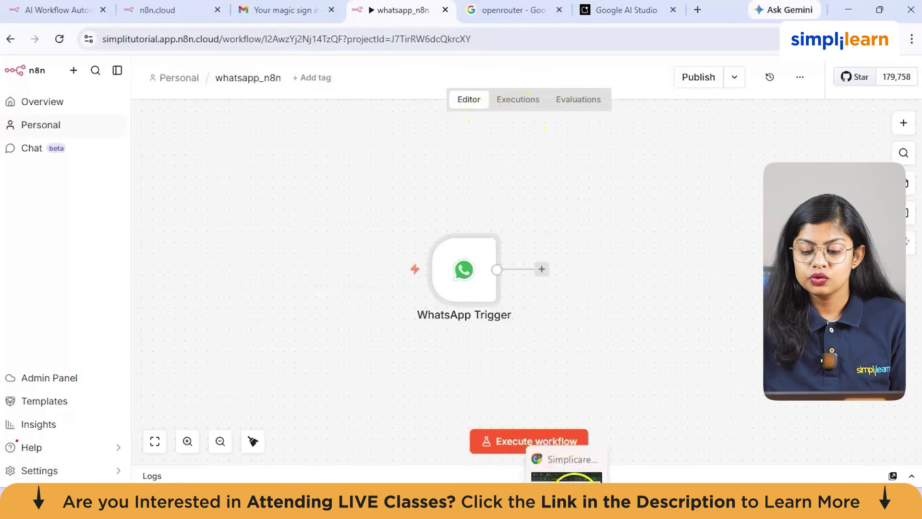
click(571, 425)
click(414, 9)
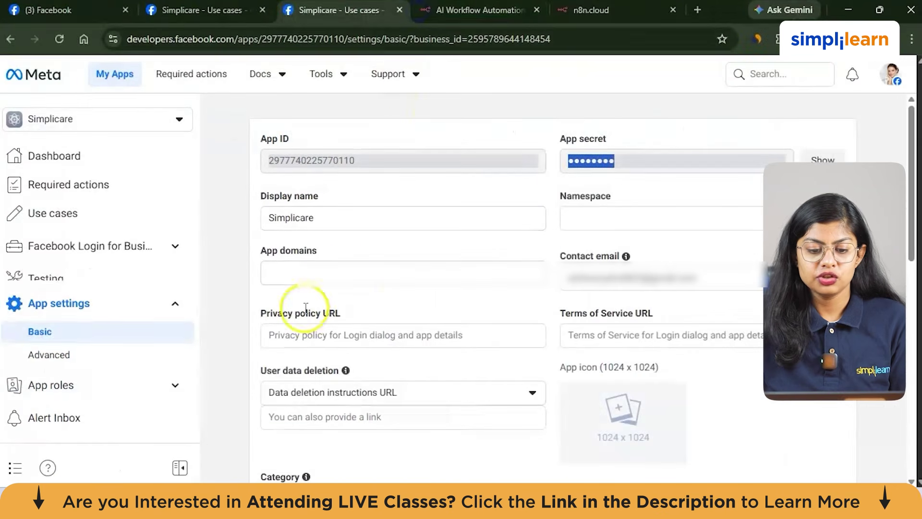
Step: Return to the use-case customisation page and view the WhatsApp API Setup page
click(11, 38)
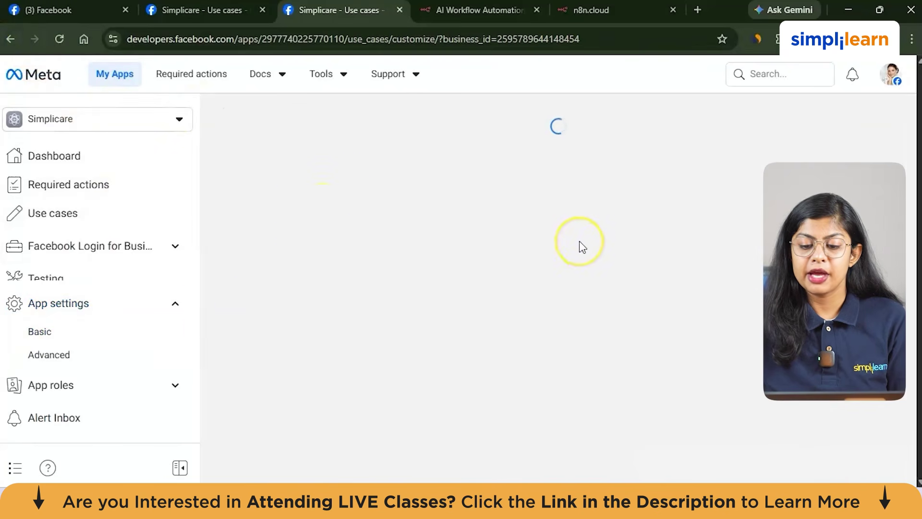
click(303, 295)
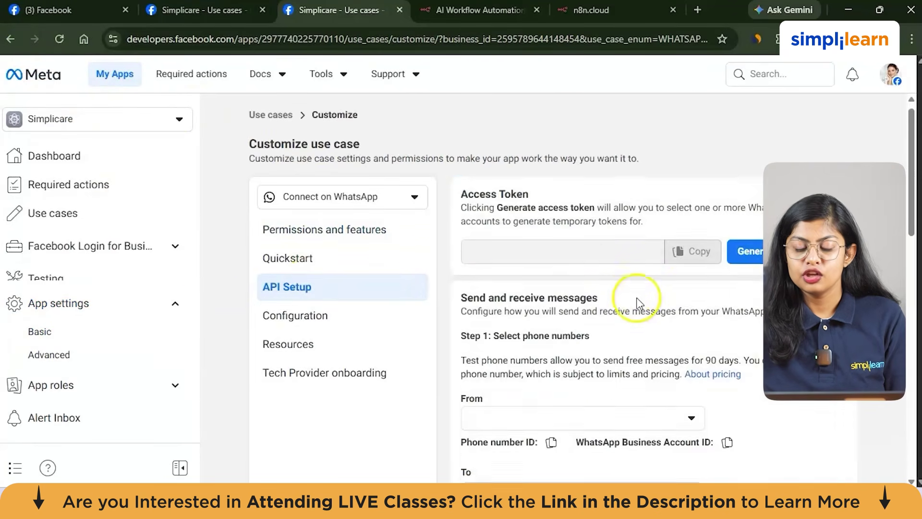
scroll(638, 302, down, 5)
scroll(638, 301, up, 2)
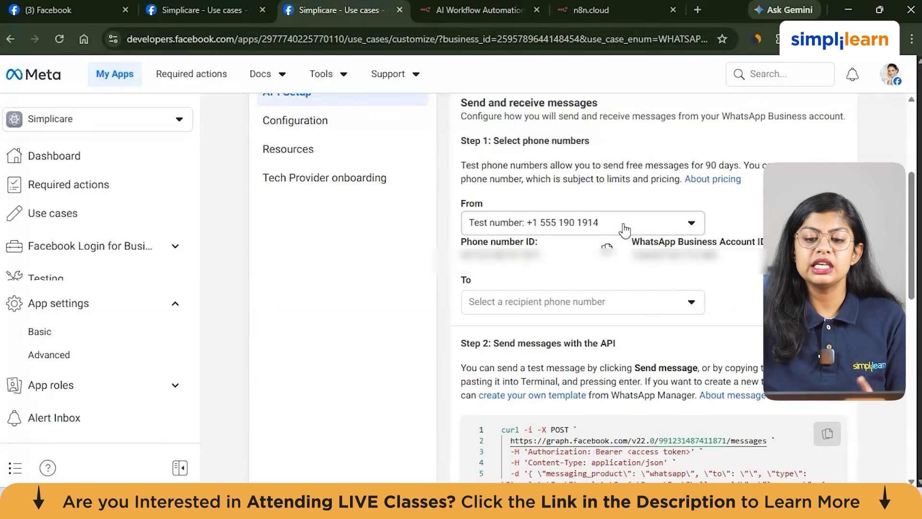
Step: Snap the browser into a split layout and maximise the n8n whatsapp_n8n window
click(880, 11)
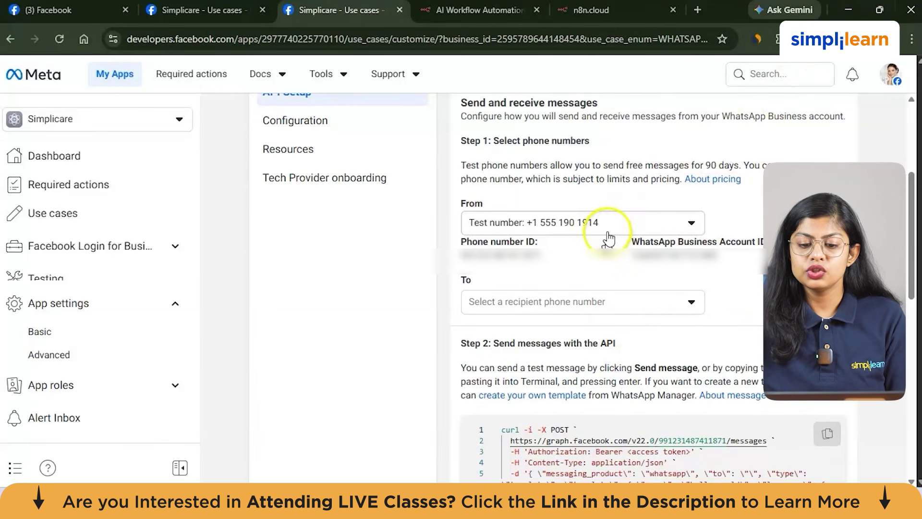
click(603, 230)
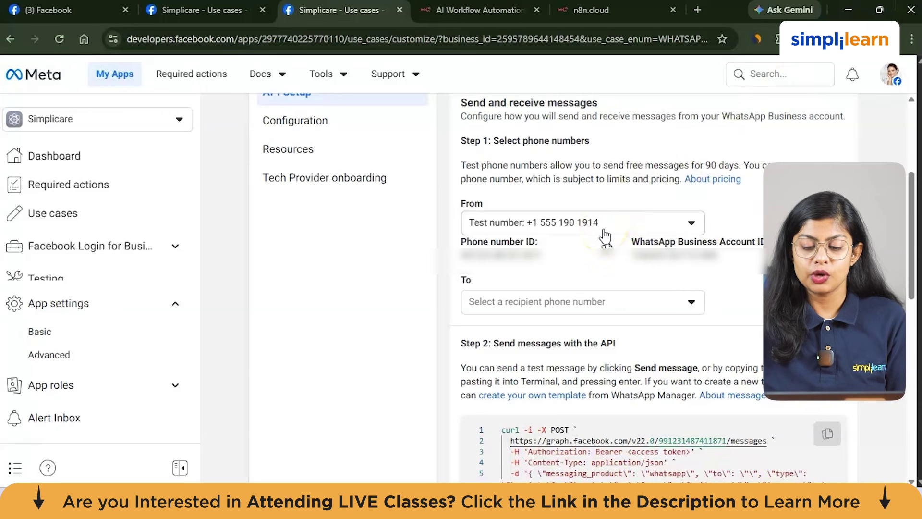
mouse_move(880, 10)
click(800, 60)
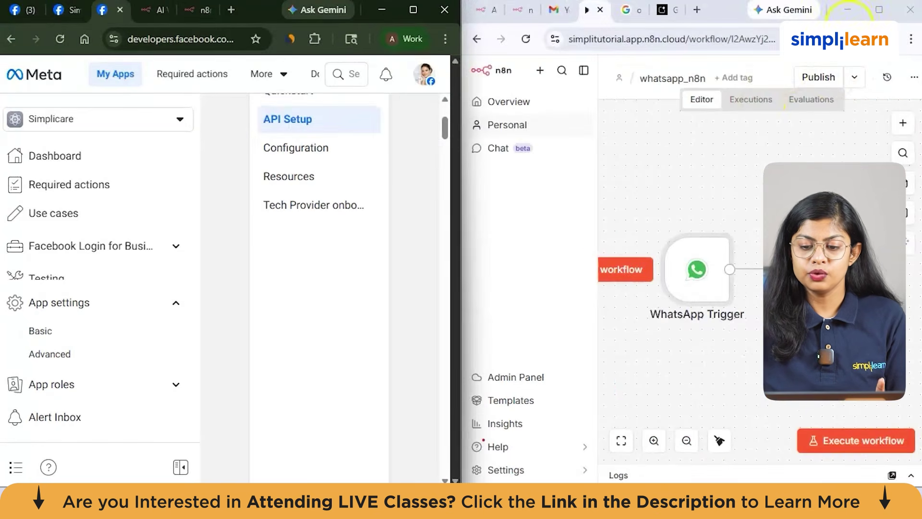
click(880, 12)
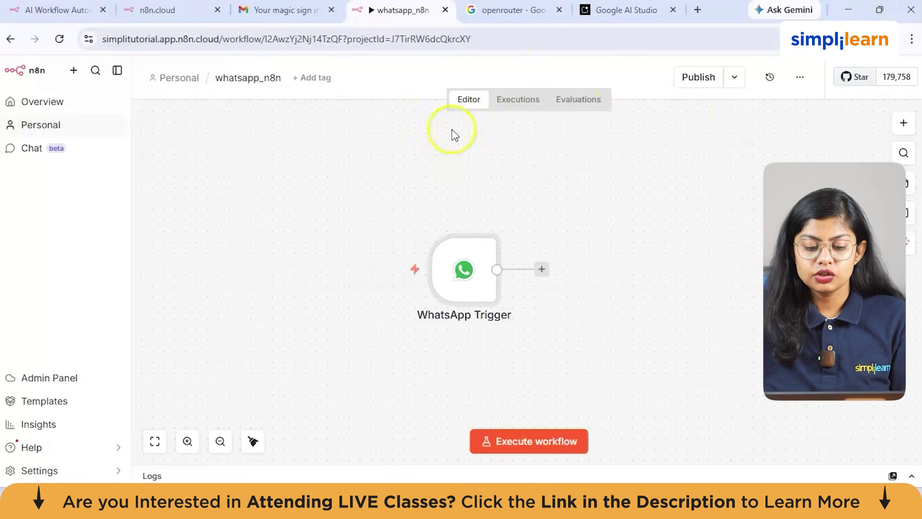
Step: Run the workflow so the WhatsApp Trigger captures one test message, outputting 1 item
click(524, 449)
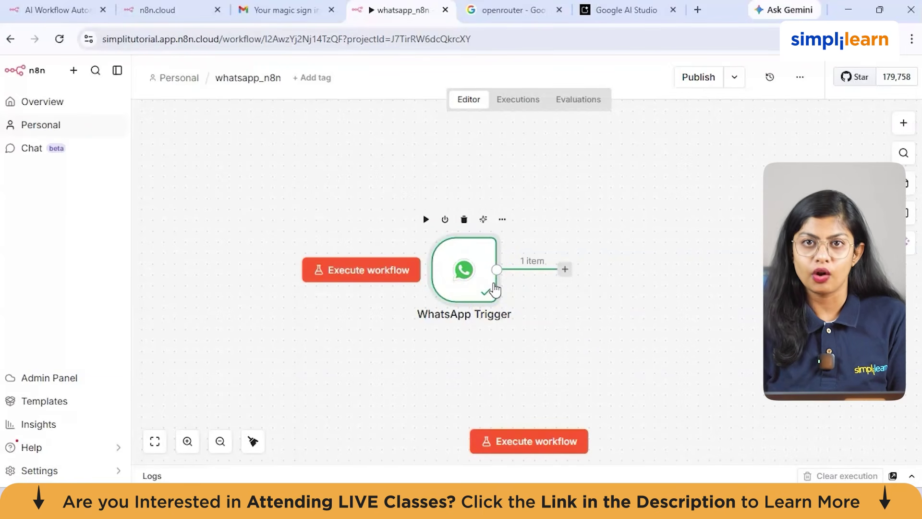
click(562, 272)
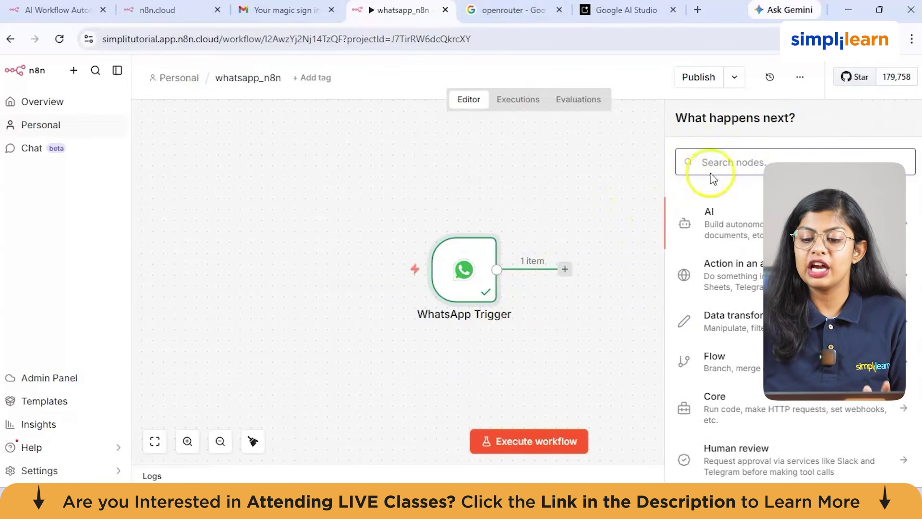
Step: Add an AI Agent node after the WhatsApp Trigger
text(AI agen)
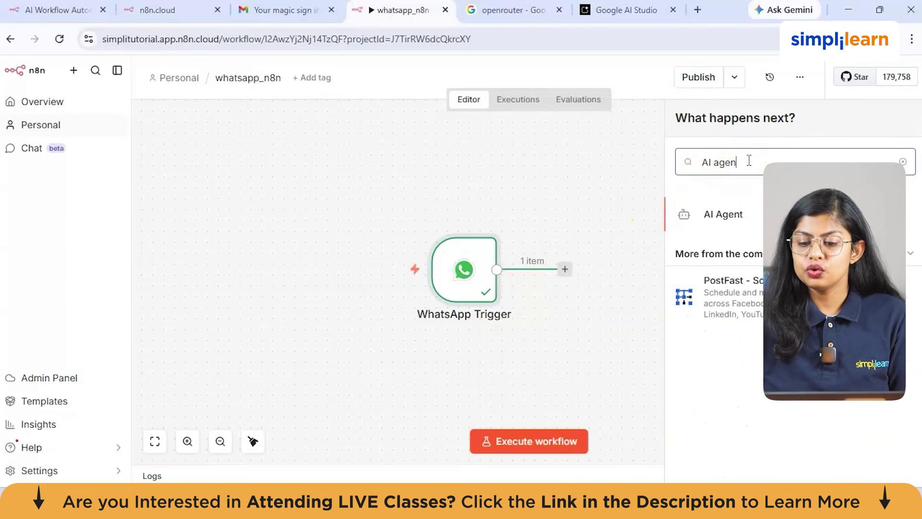
click(707, 219)
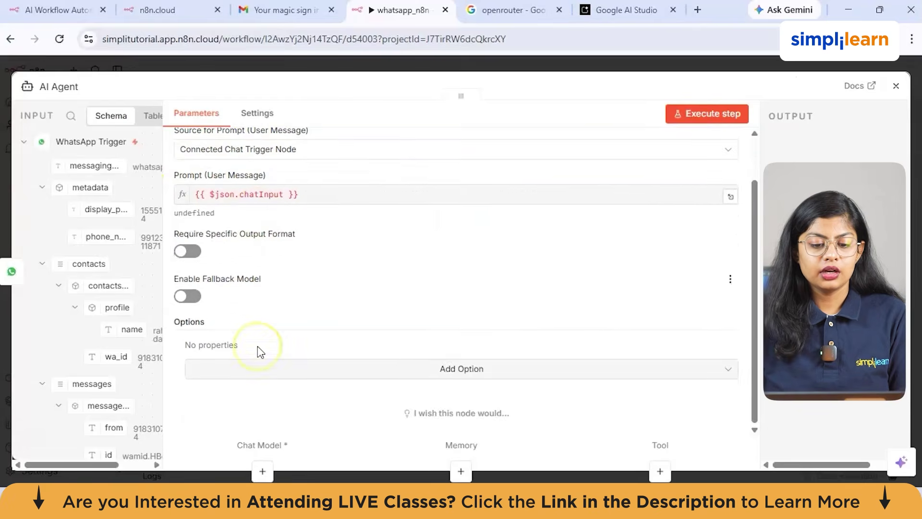
scroll(107, 339, down, 5)
click(493, 288)
Step: Set the agent's prompt to Define below using {{ $json.messages[0].text.body }}
click(288, 200)
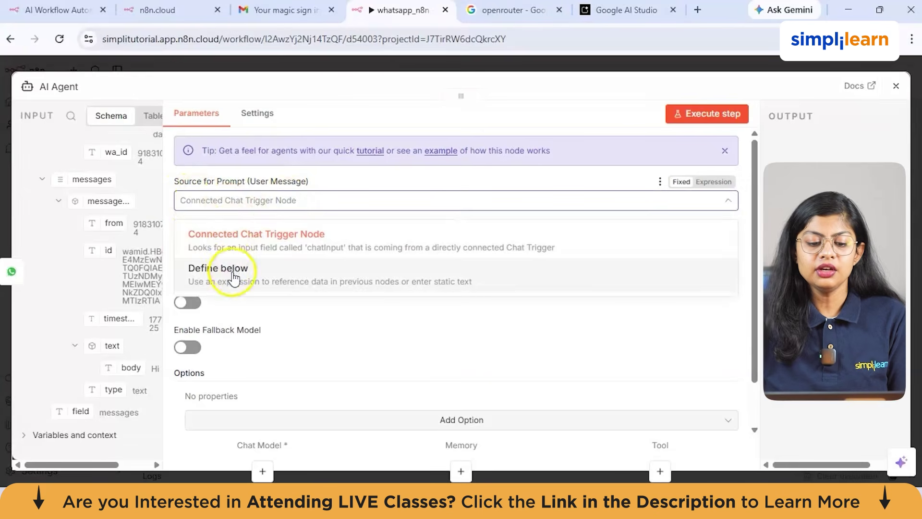
click(234, 271)
click(242, 258)
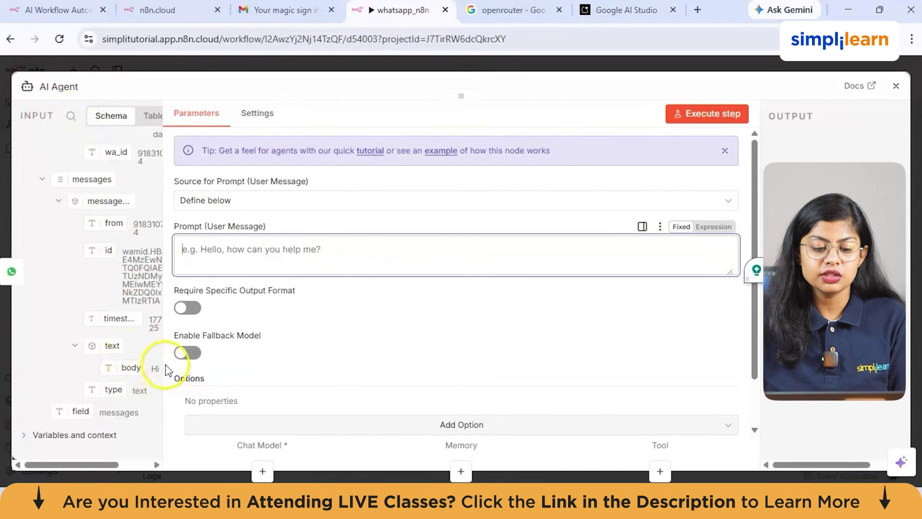
drag(134, 373, 232, 253)
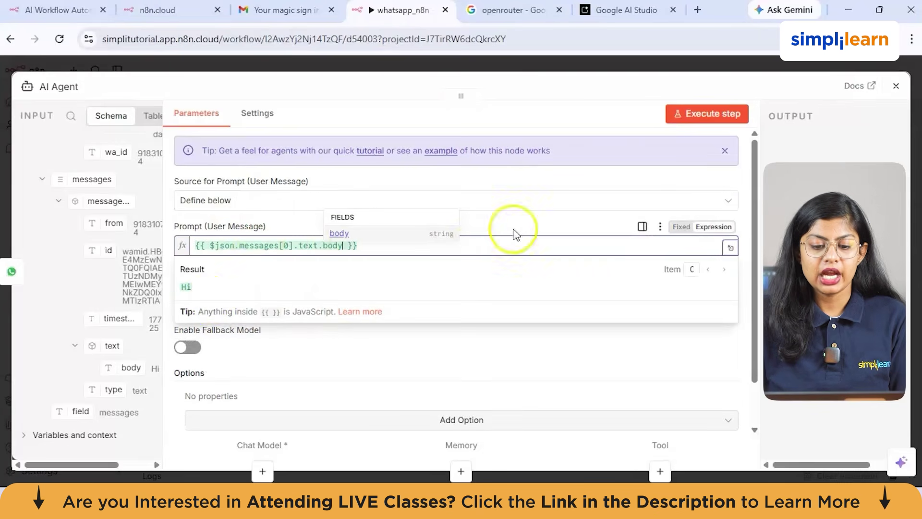
click(208, 290)
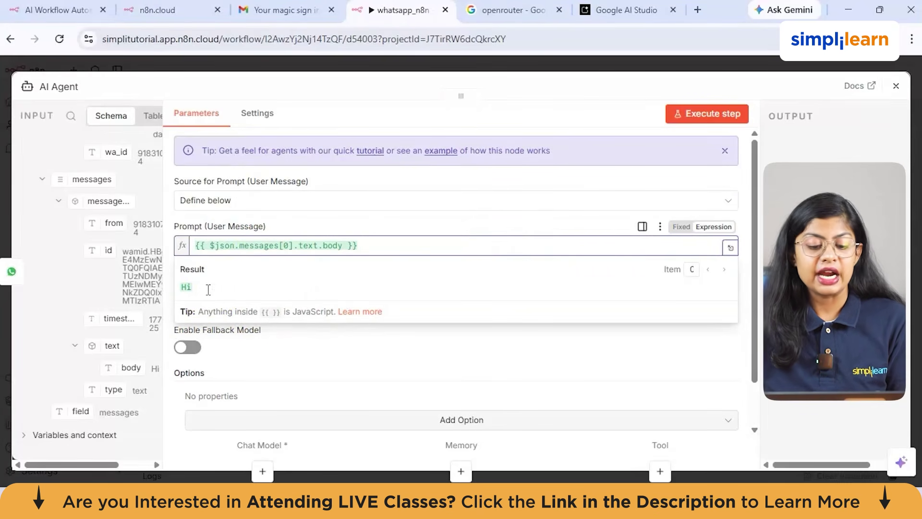
click(307, 387)
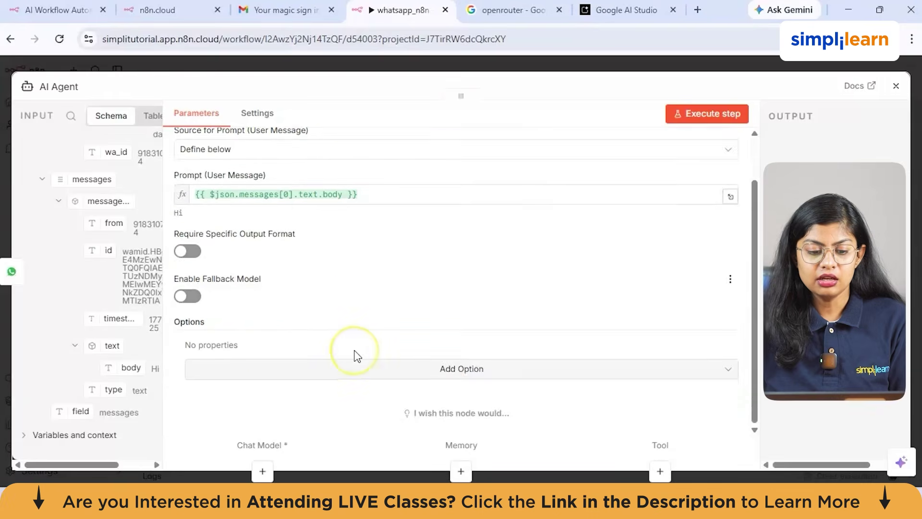
key(Escape)
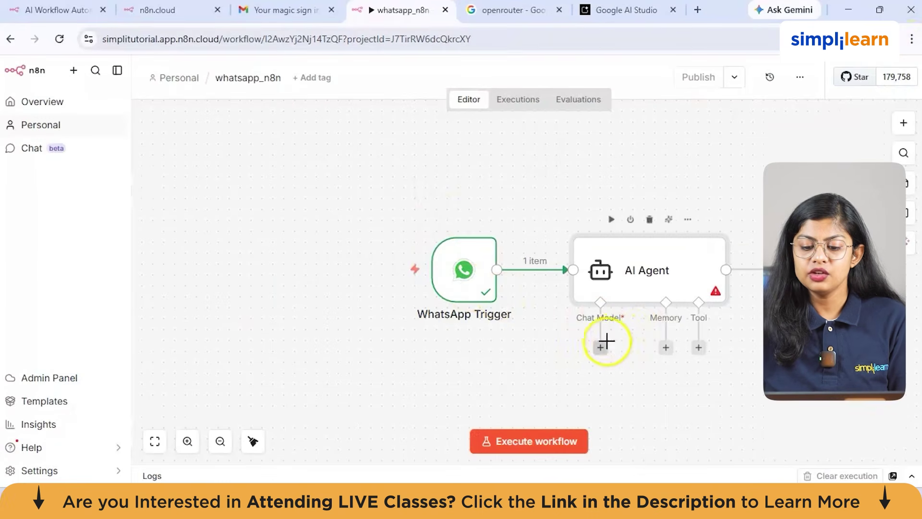
Step: Attach an OpenRouter Chat Model to the AI Agent's Chat Model input
click(601, 348)
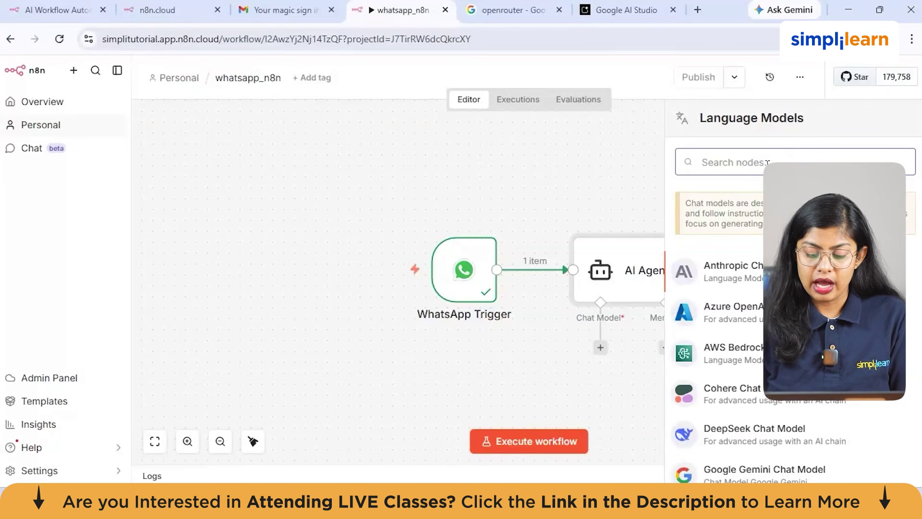
text(open)
click(747, 268)
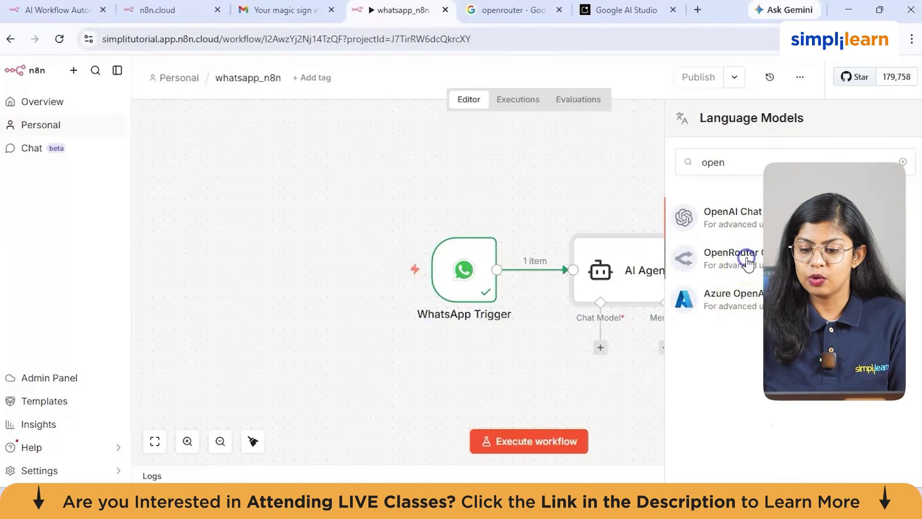
Step: Keep OpenRouter account 2 with openai/gpt-4.1-mini and fit the workflow in view
click(271, 161)
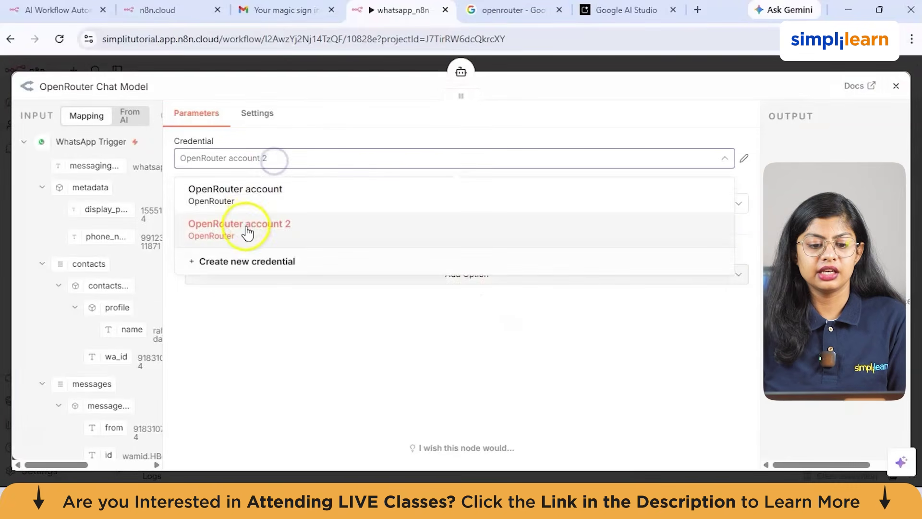
click(246, 259)
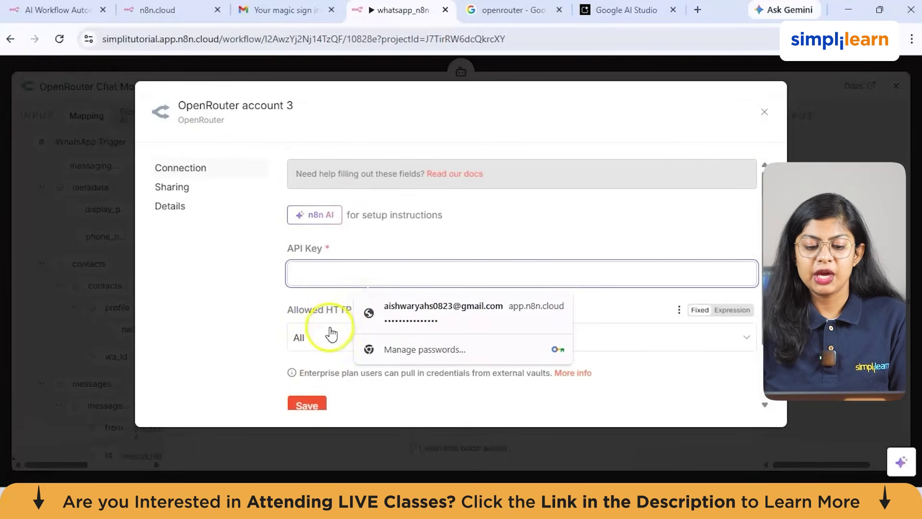
click(764, 112)
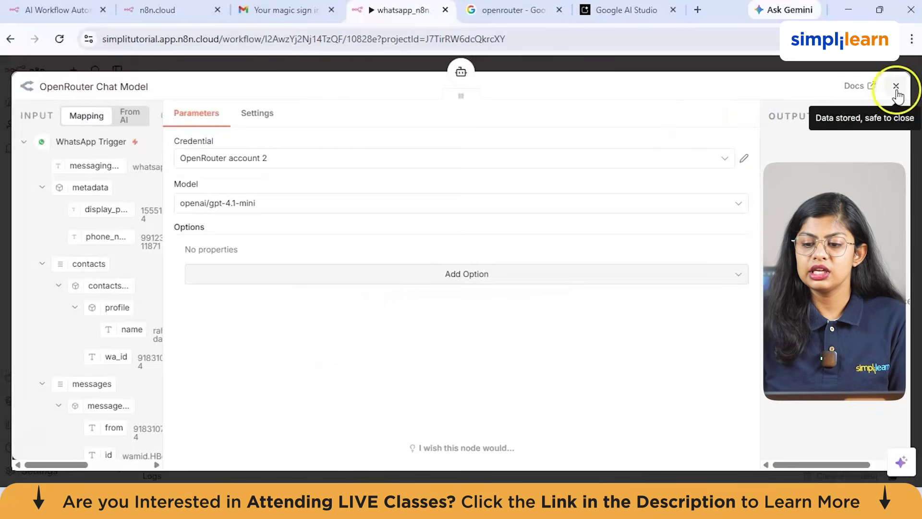
click(895, 87)
drag(712, 190, 692, 175)
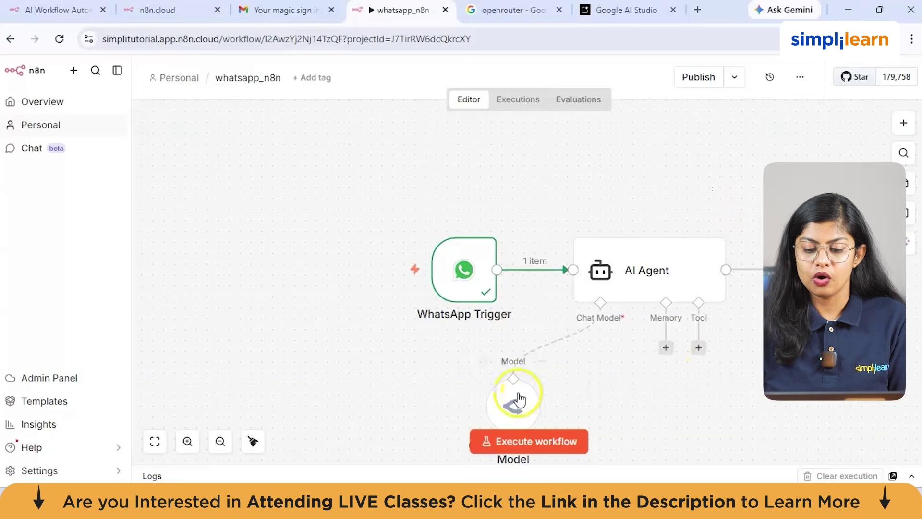
key(1)
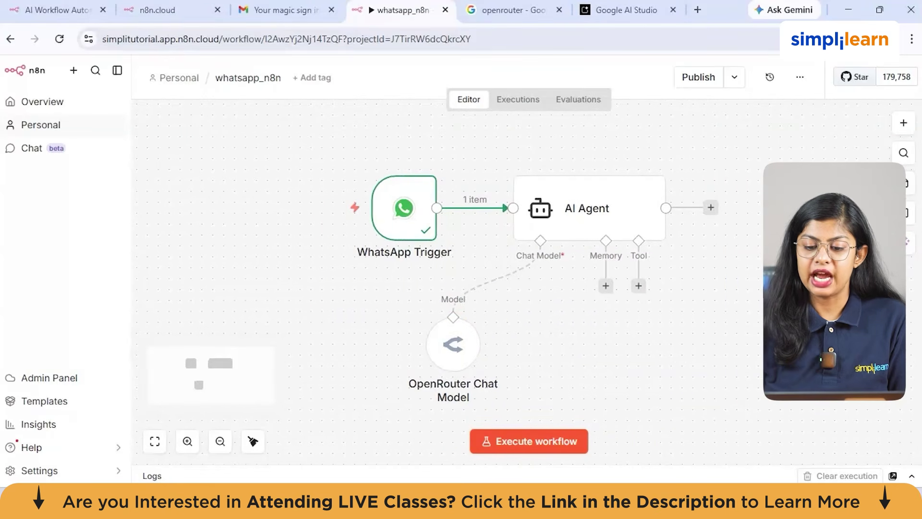
Step: Swap the OpenRouter model for a Google Gemini Chat Model and start a new Gemini API credential
click(494, 278)
click(541, 286)
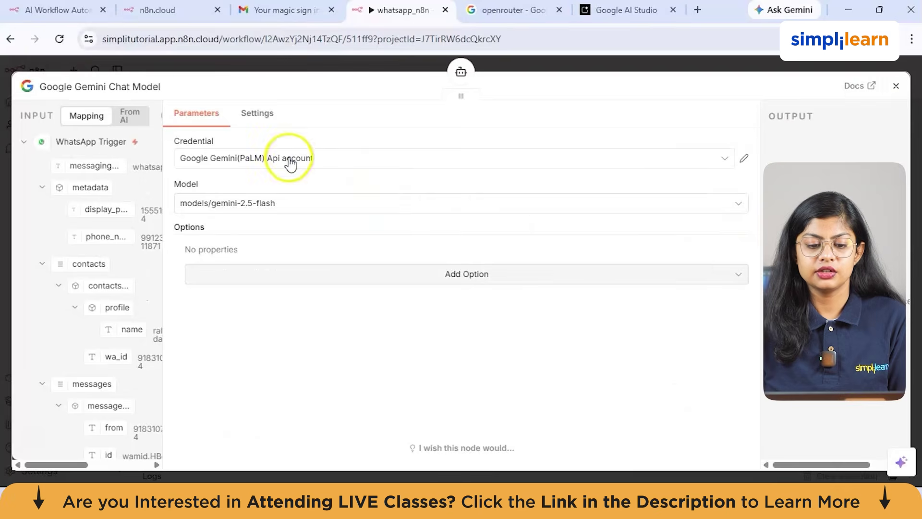
click(290, 164)
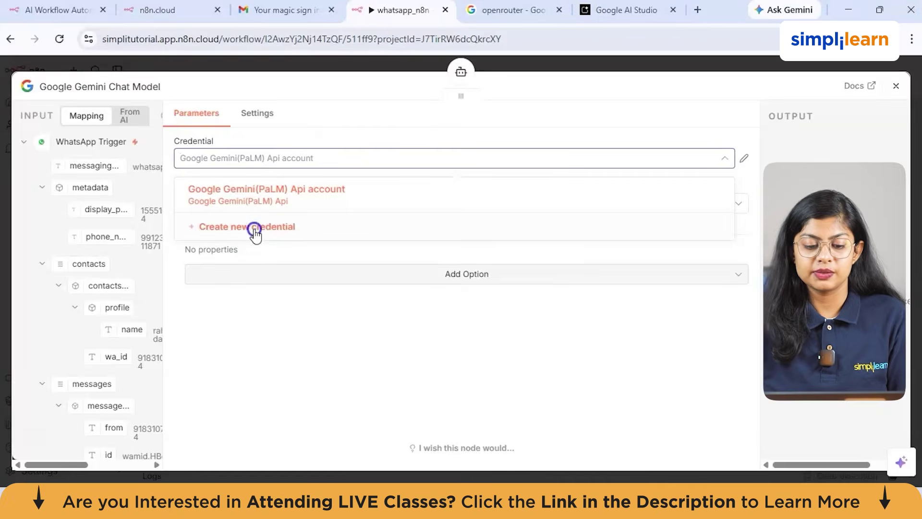
click(255, 230)
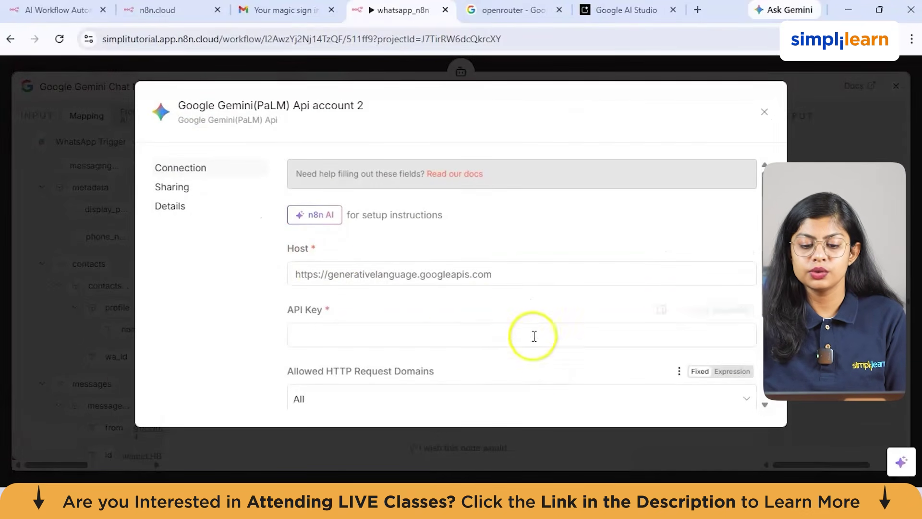
click(393, 336)
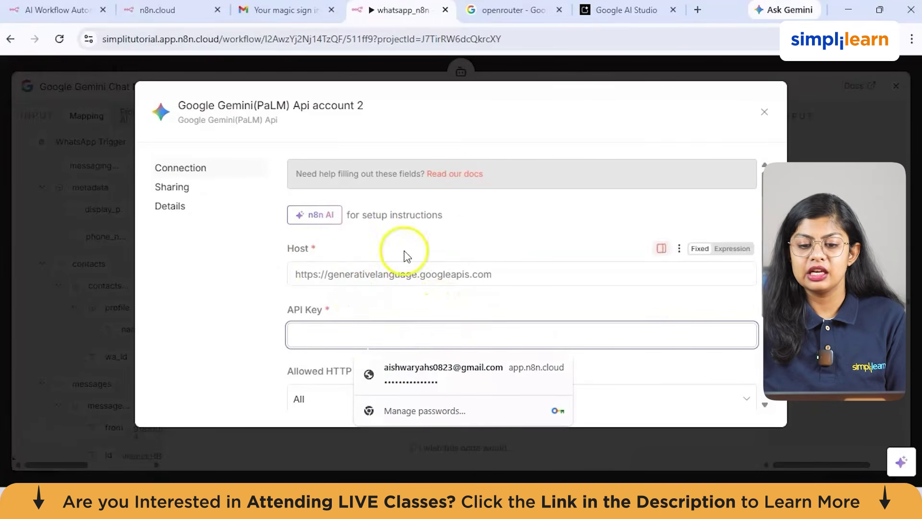
click(618, 18)
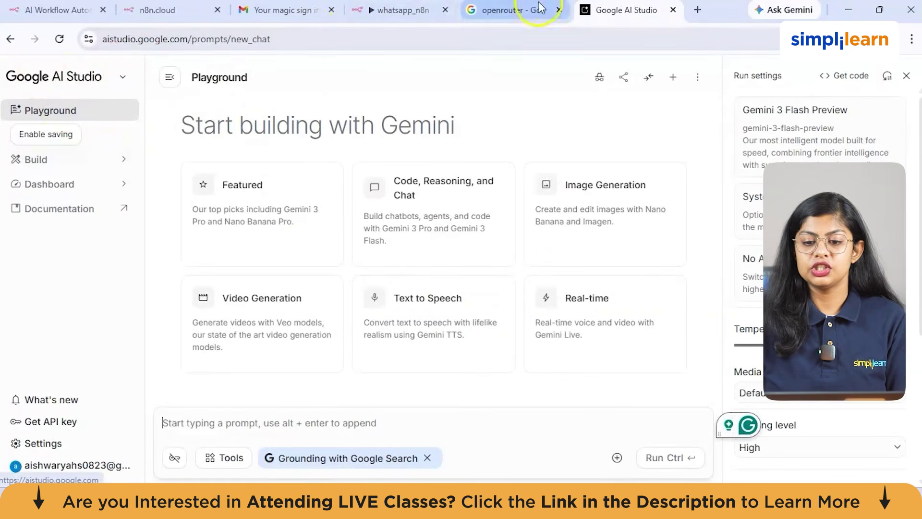
Step: Search 'googleai studio' and go to Google AI Studio's Get API key page
click(699, 11)
text(goog)
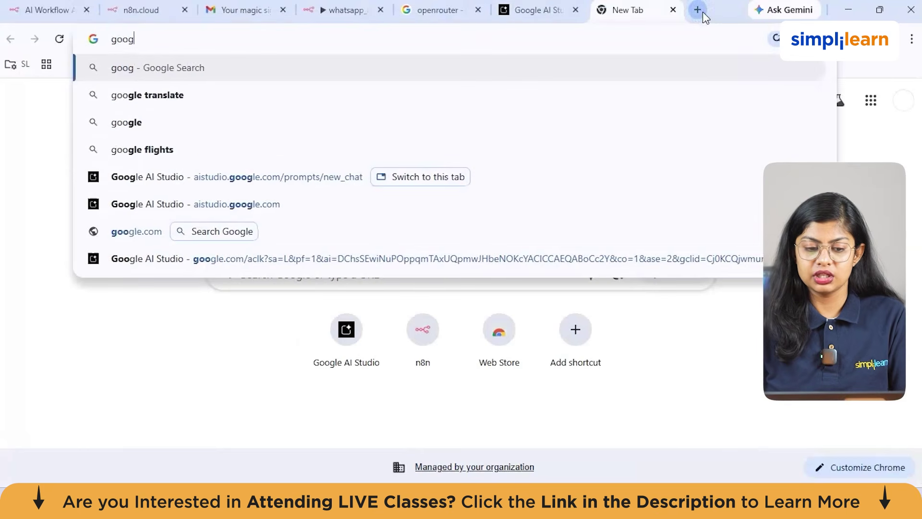
text(leai studio)
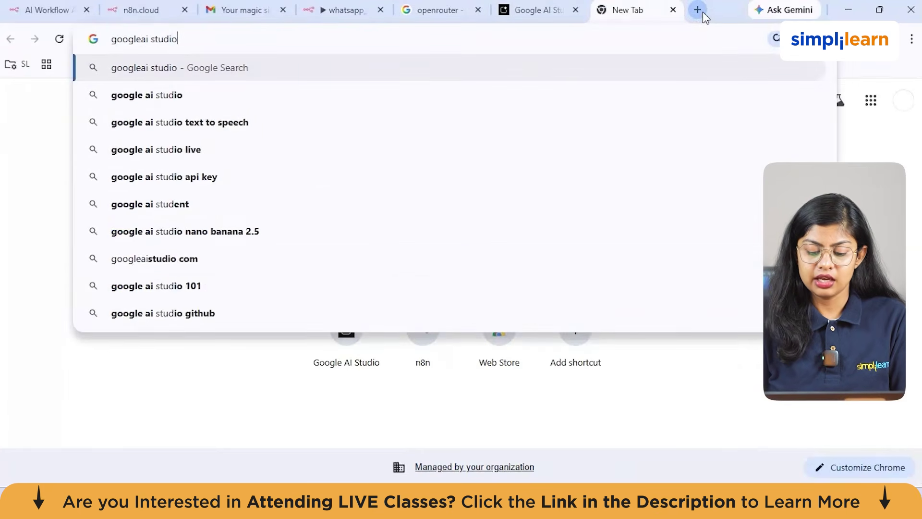
key(Return)
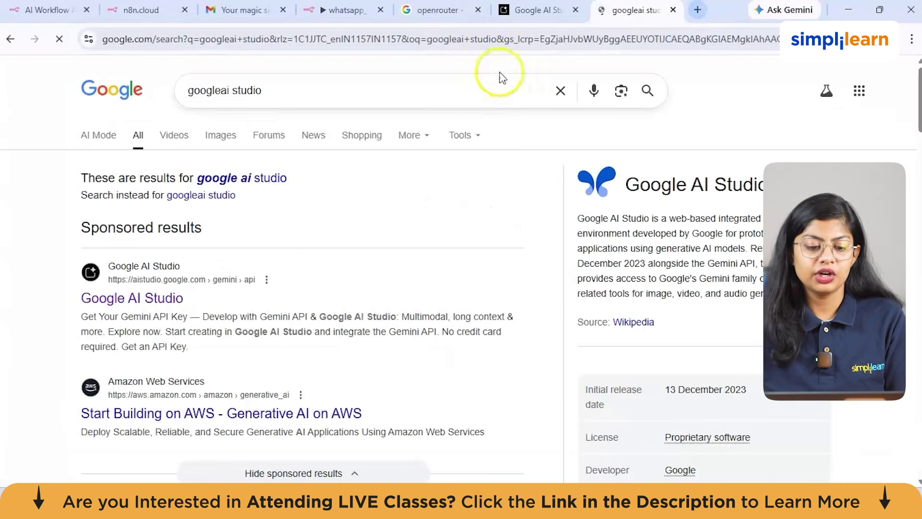
click(531, 11)
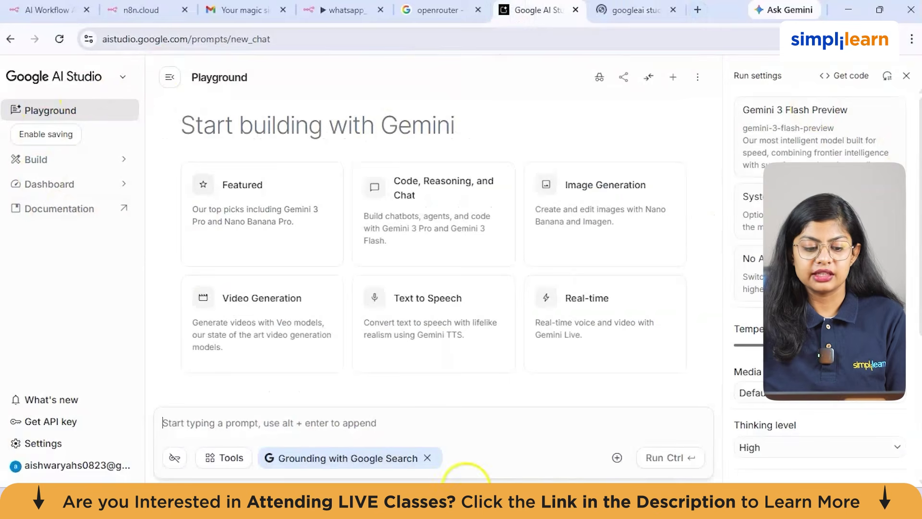
click(83, 422)
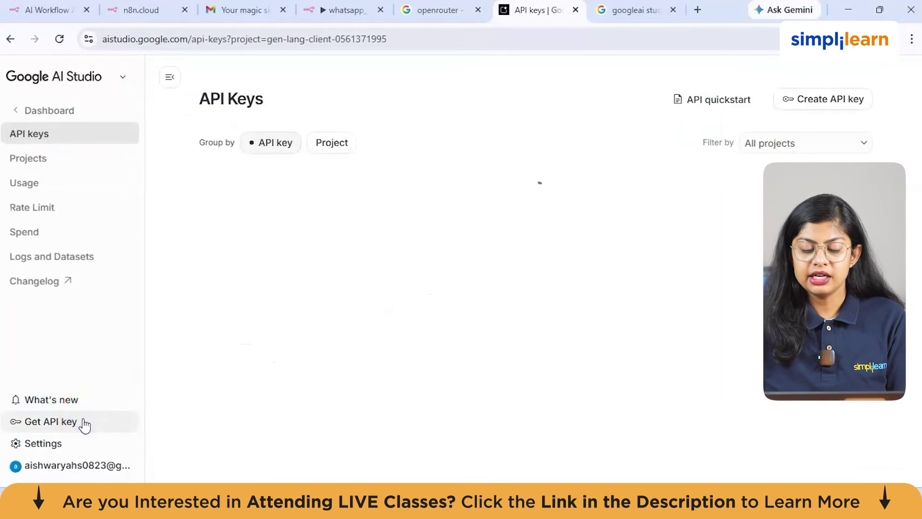
Step: Cancel creating a new key, copy the existing Gemini API key, and return to n8n
click(844, 102)
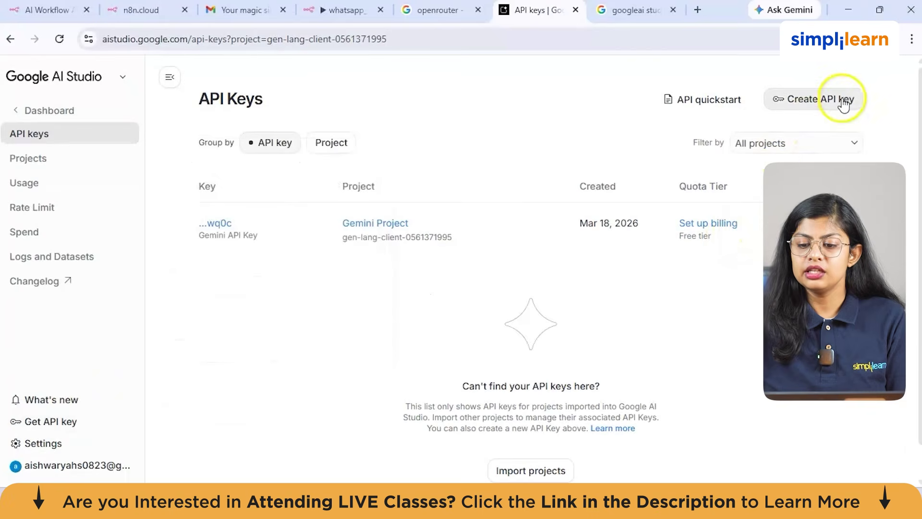
click(468, 238)
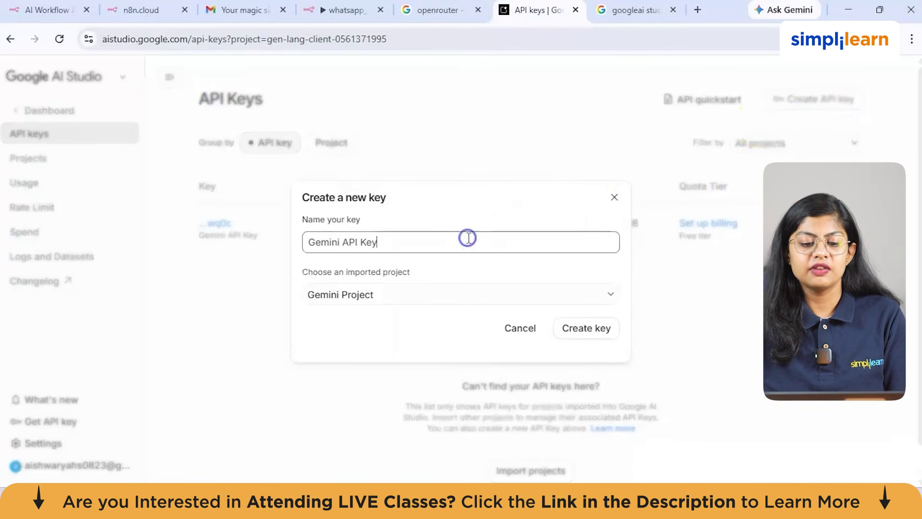
click(609, 201)
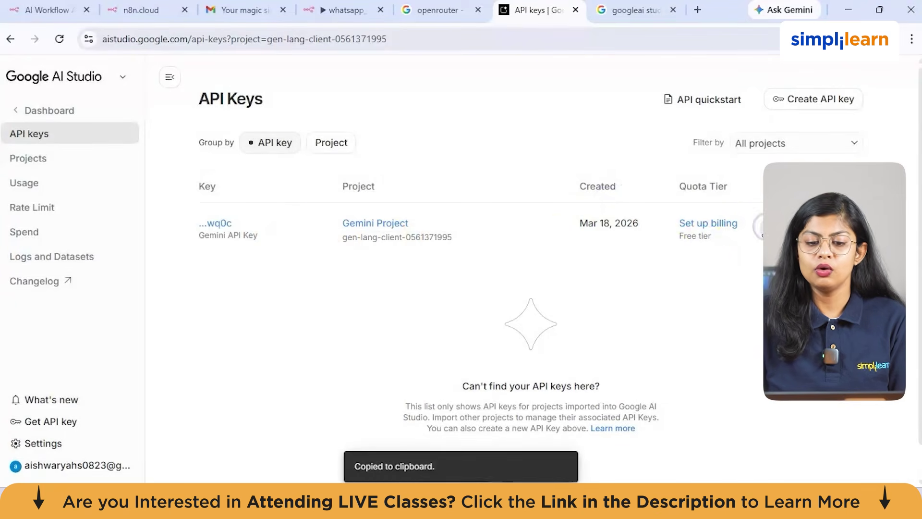
click(345, 10)
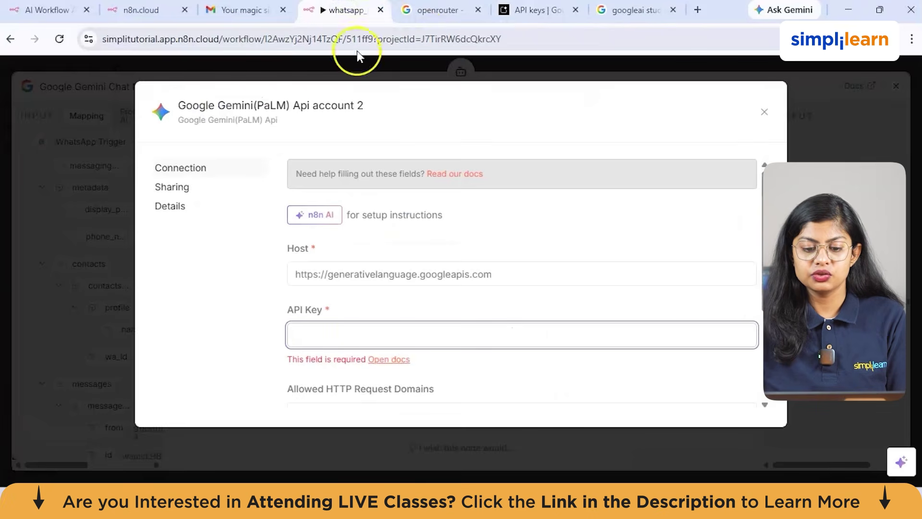
Step: Paste the copied key into the Gemini credential and save it successfully
click(364, 329)
key(ctrl+v)
scroll(450, 325, down, 3)
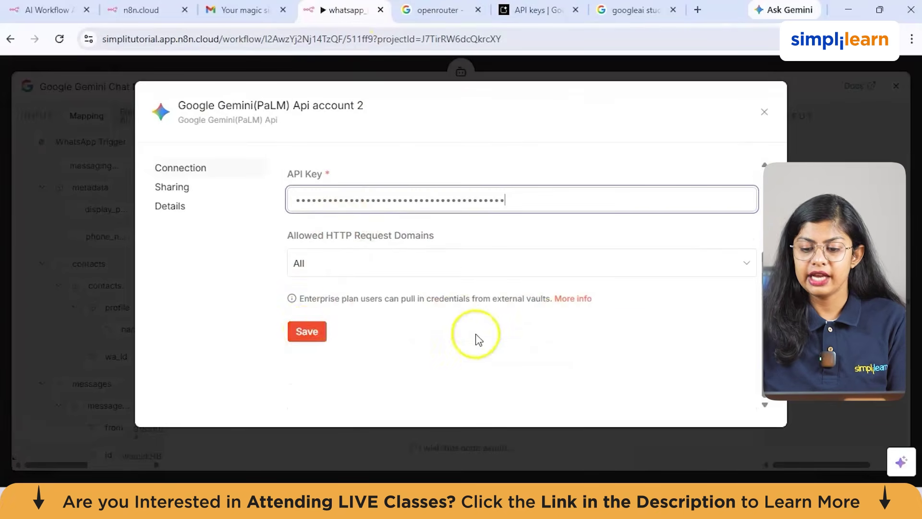
click(304, 329)
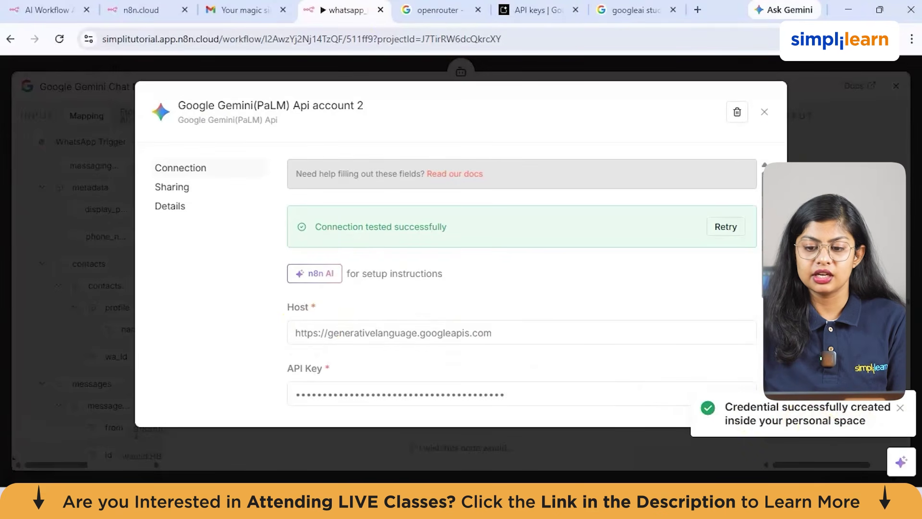
click(764, 112)
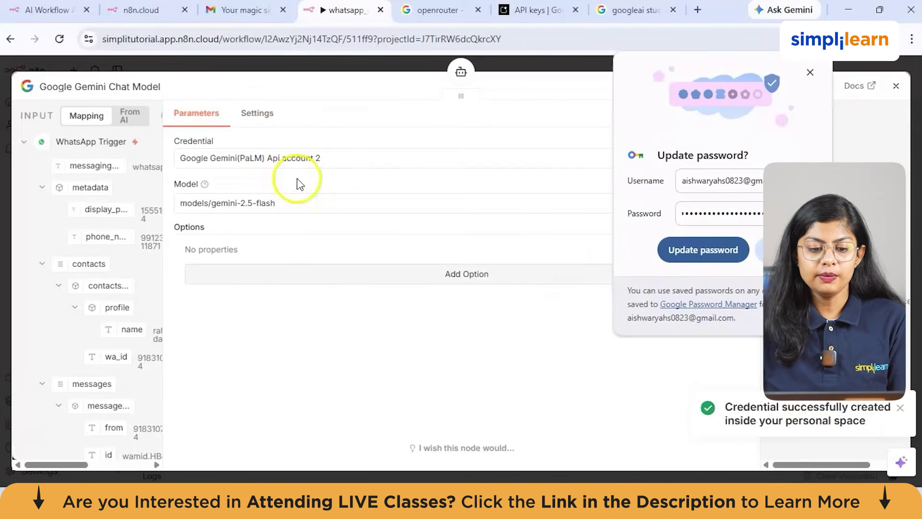
Step: Set the Gemini chat model to Google Gemini(PaLM) Api account with models/gemini-2.5-flash
click(298, 158)
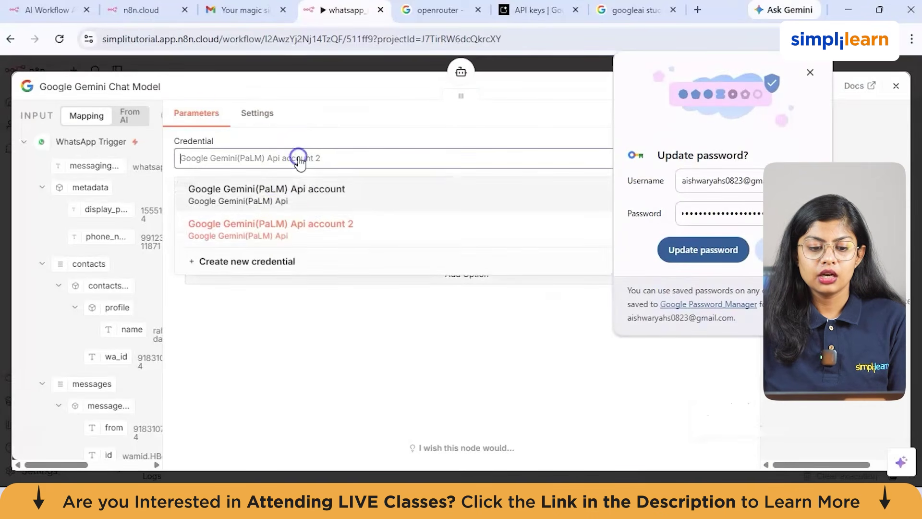
click(289, 196)
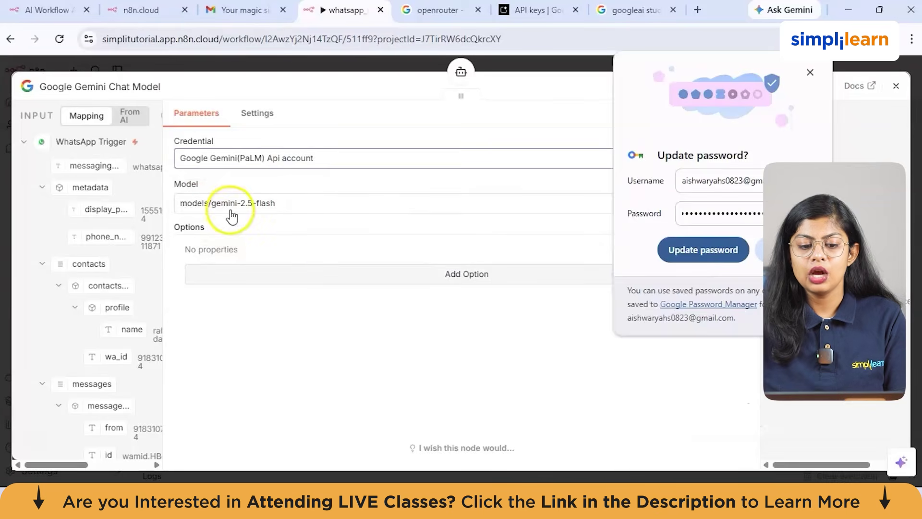
click(336, 243)
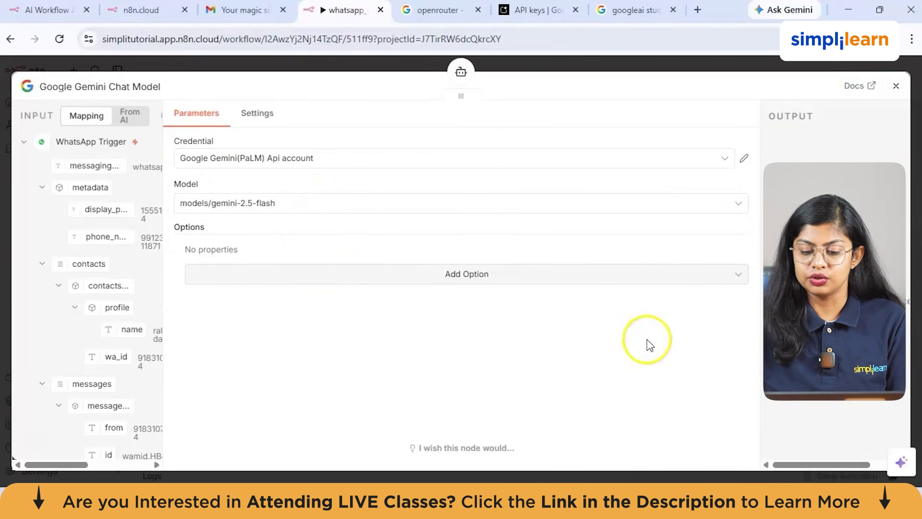
click(896, 86)
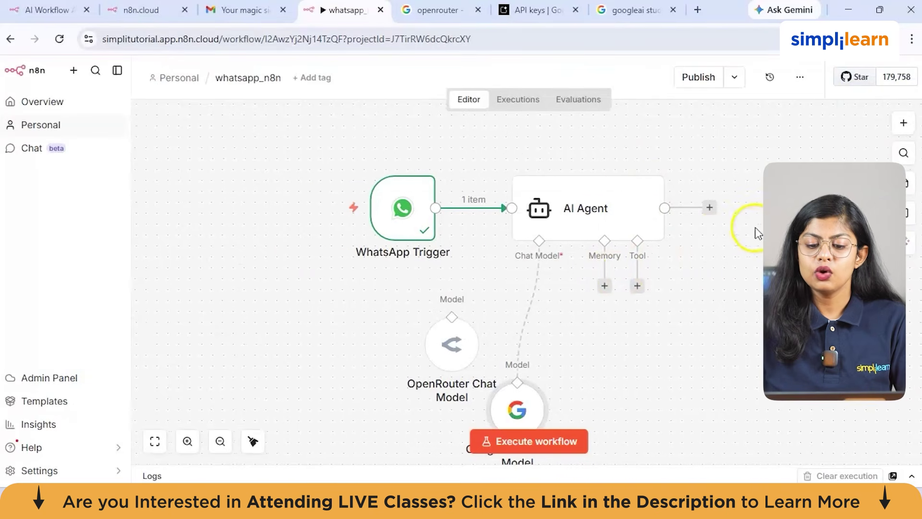
Step: Add a WhatsApp Business Cloud Send message node after the AI Agent, using WhatsApp account 2
scroll(493, 206, right, 2)
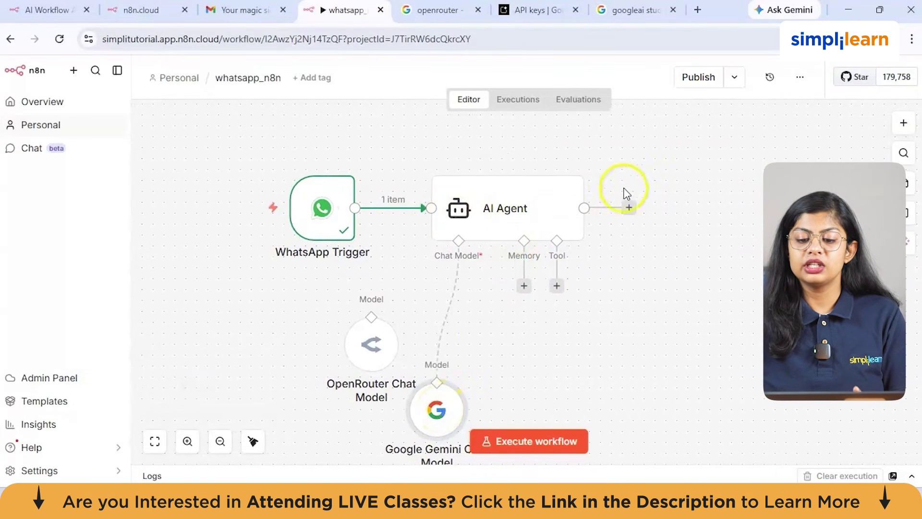
click(629, 208)
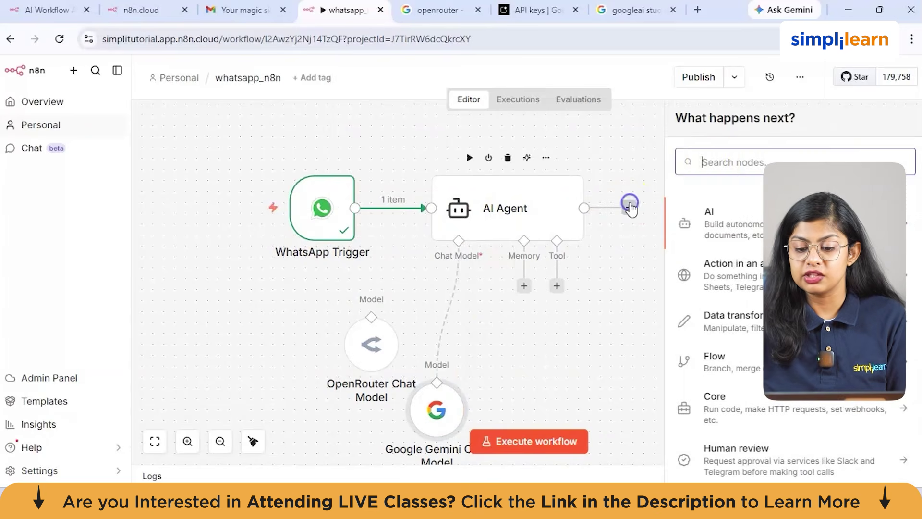
click(714, 163)
text(what)
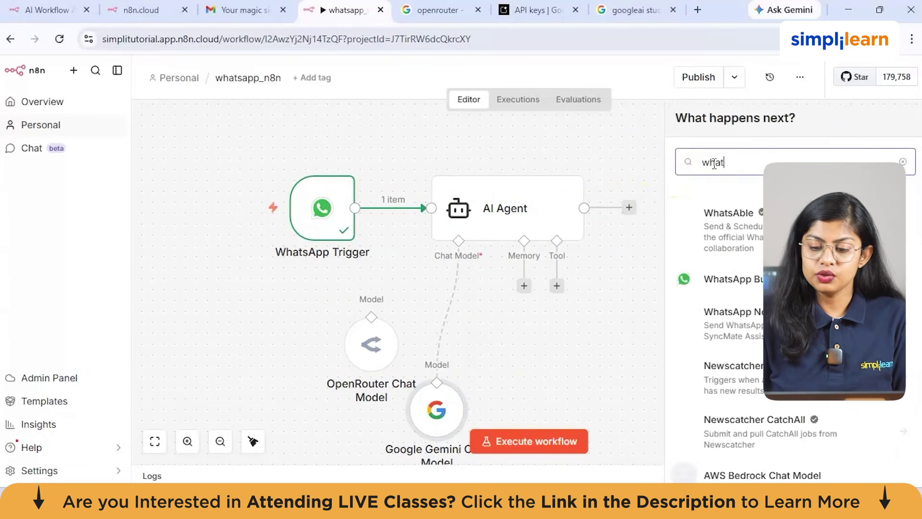
click(768, 279)
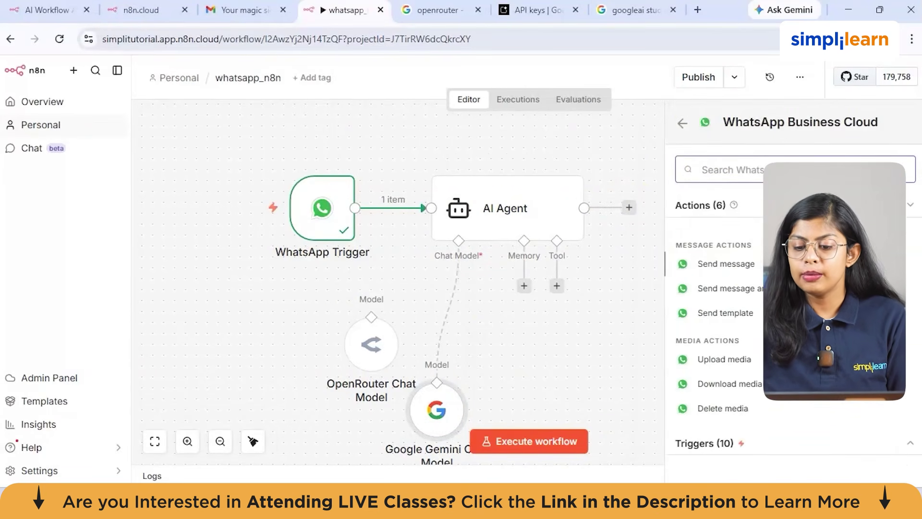
click(748, 270)
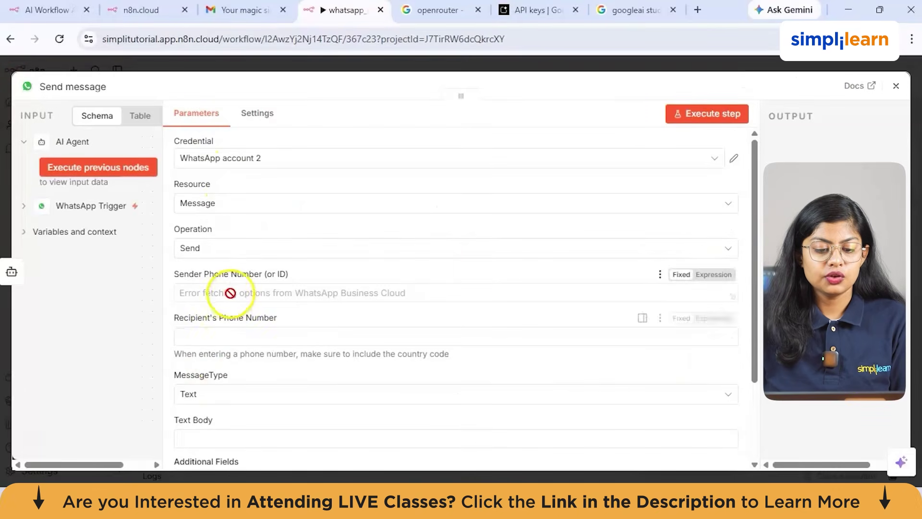
Step: Create a new WhatsApp account 3 credential and switch to Meta for Developers for its access token
click(244, 166)
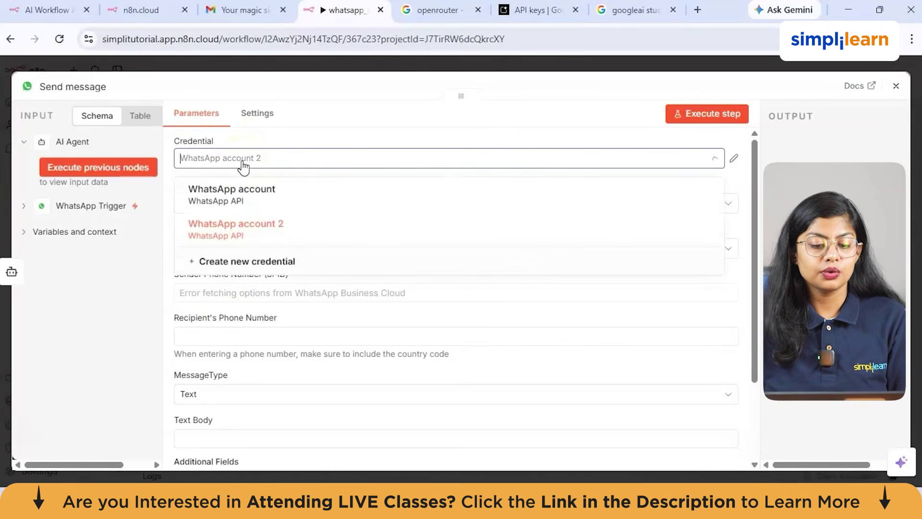
click(236, 263)
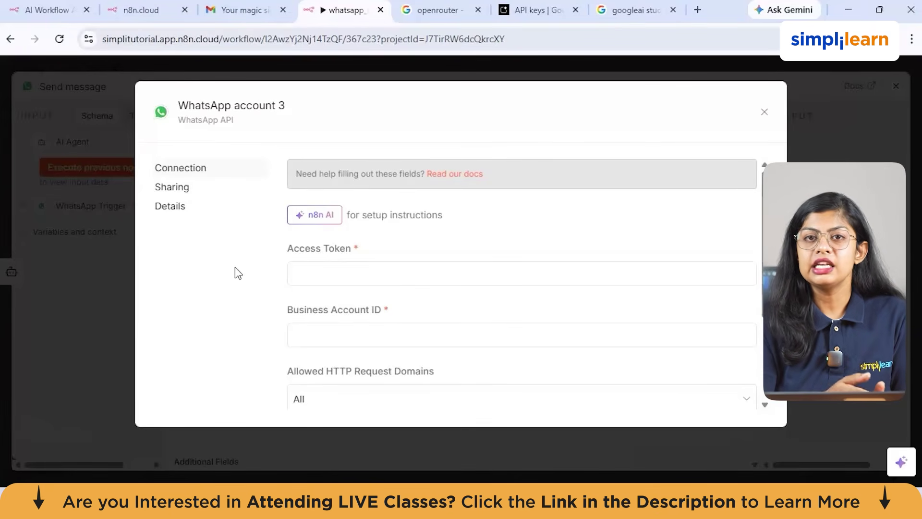
click(368, 275)
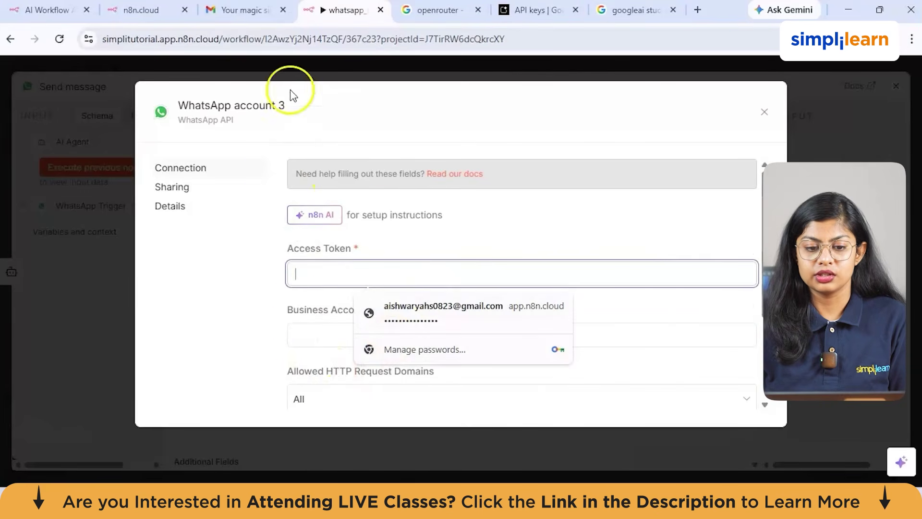
mouse_move(567, 505)
click(546, 451)
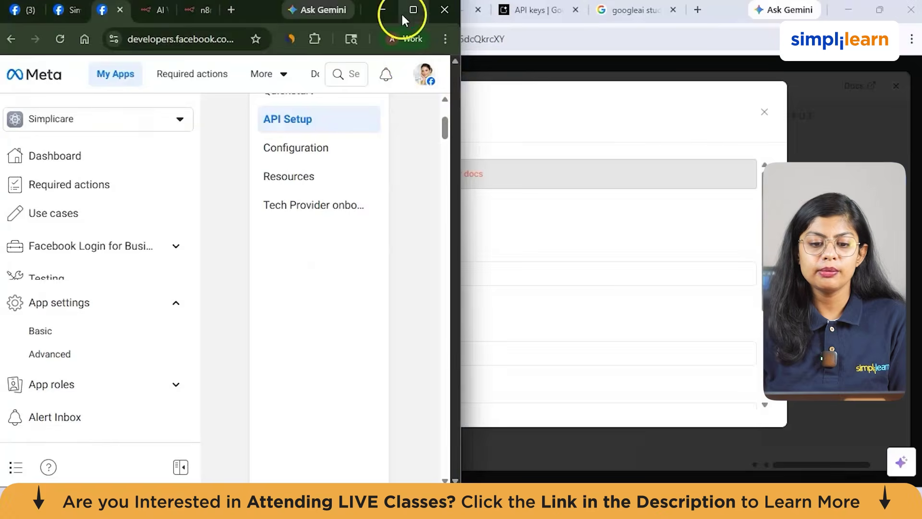
Step: Choose the recipient test phone number in the API Setup To dropdown
click(413, 10)
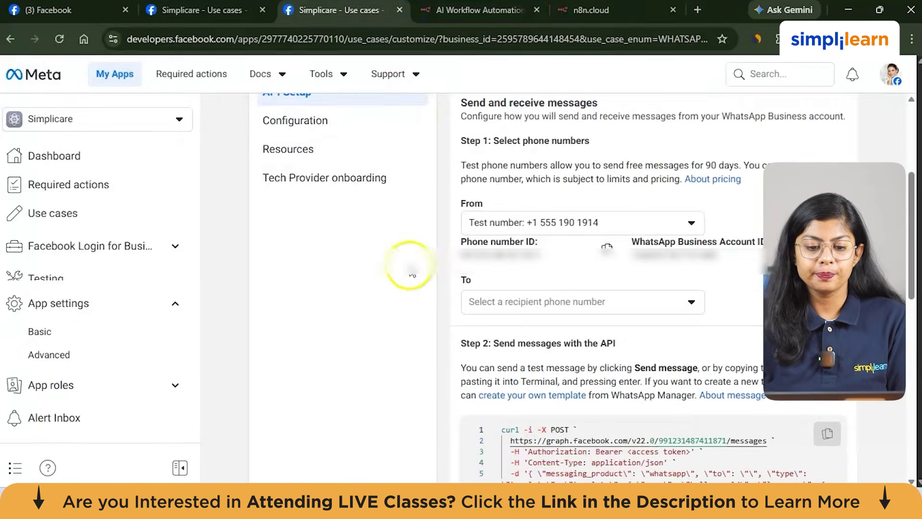
scroll(411, 274, up, 5)
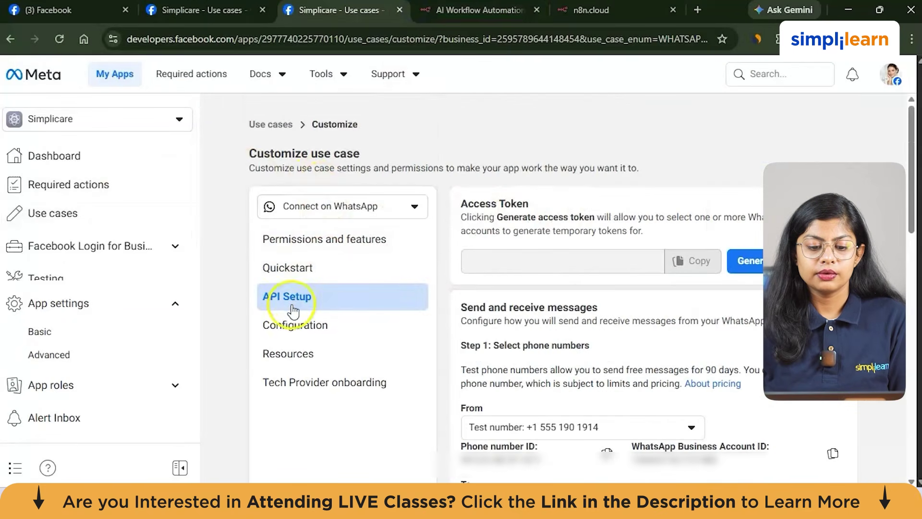
scroll(439, 308, down, 4)
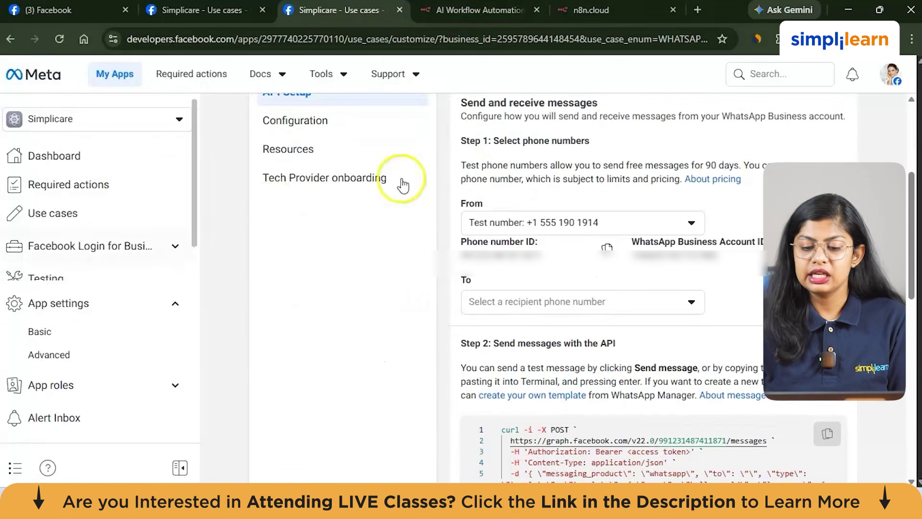
scroll(664, 397, down, 1)
scroll(625, 380, up, 1)
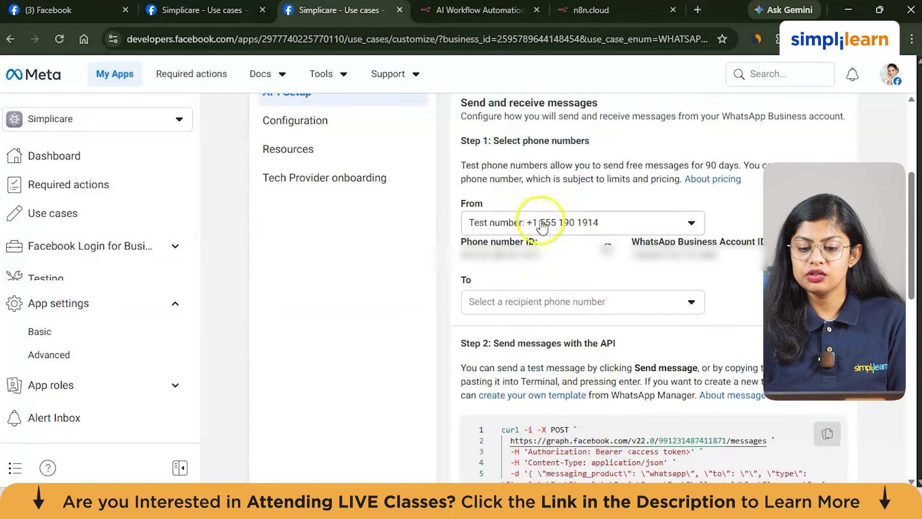
click(572, 303)
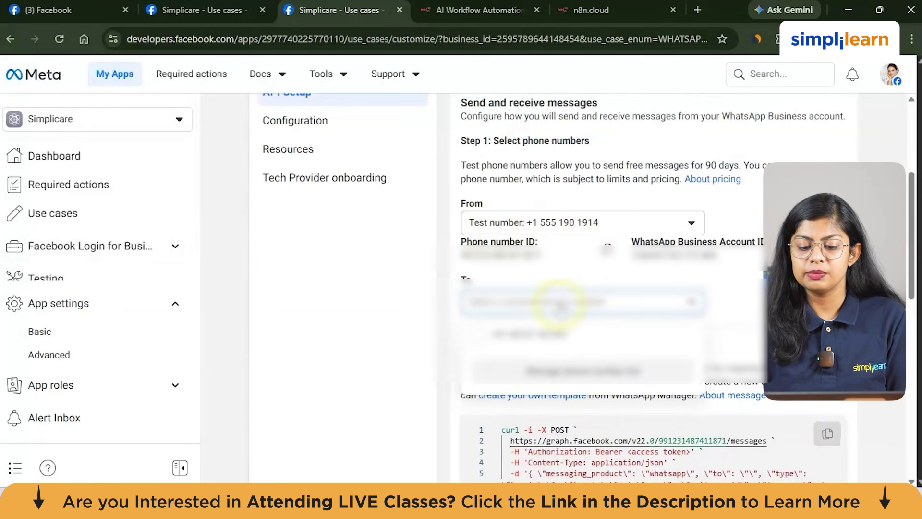
click(528, 332)
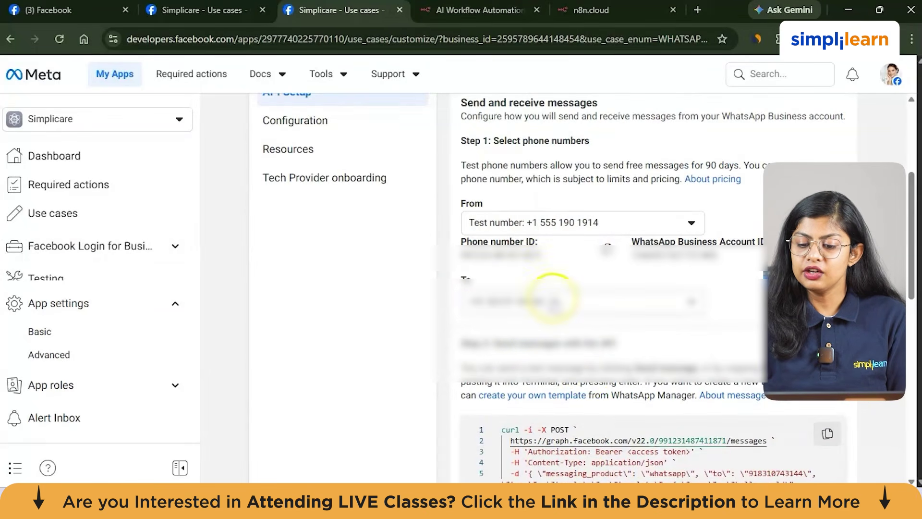
Step: Generate a fresh temporary access token, reconnecting the business account, and copy it
scroll(556, 293, up, 3)
click(758, 196)
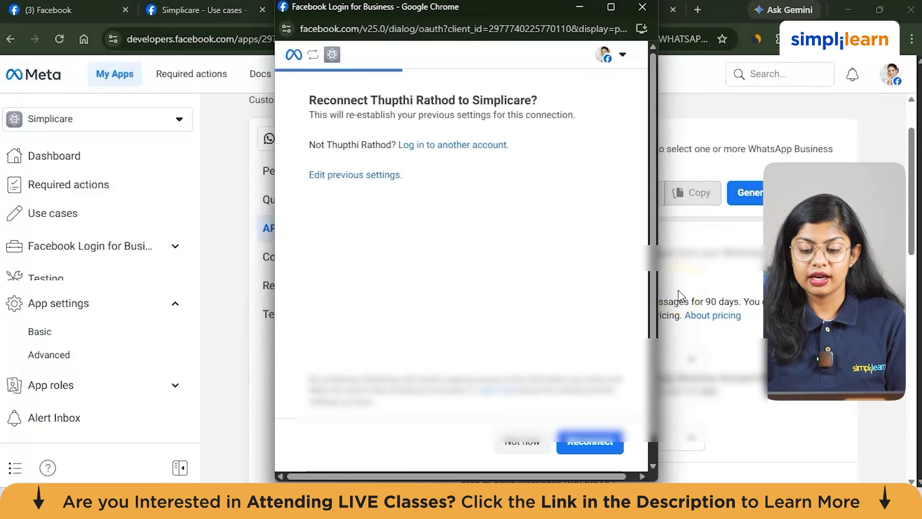
click(570, 441)
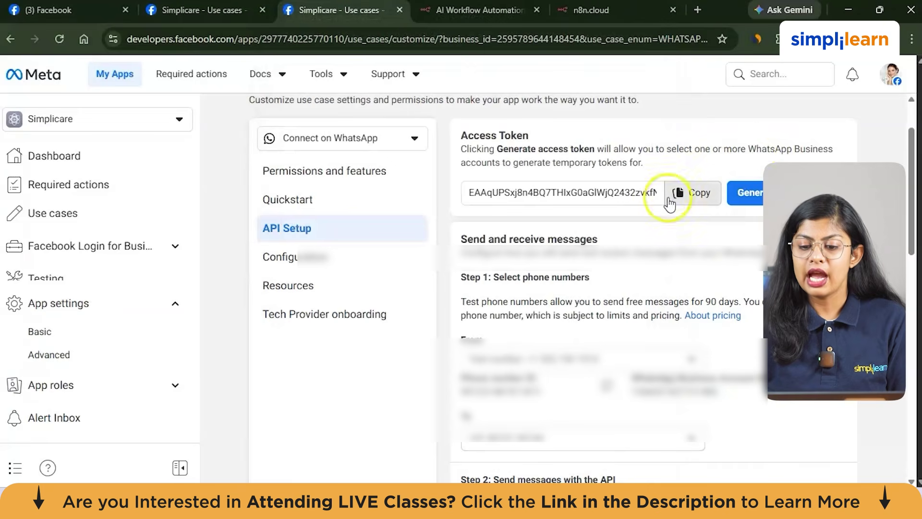
click(704, 195)
mouse_move(603, 480)
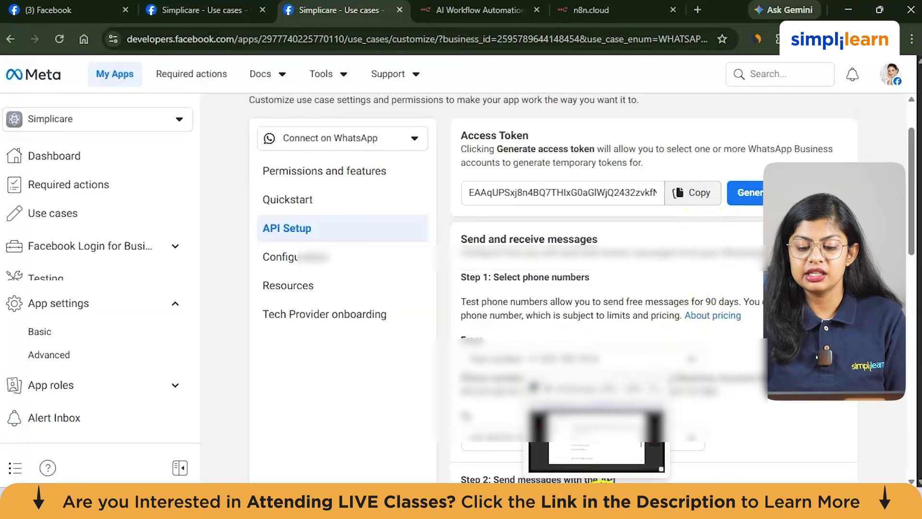
click(596, 437)
Step: Paste the access token and the WhatsApp Business Account ID into the n8n credential
click(471, 284)
key(ctrl+v)
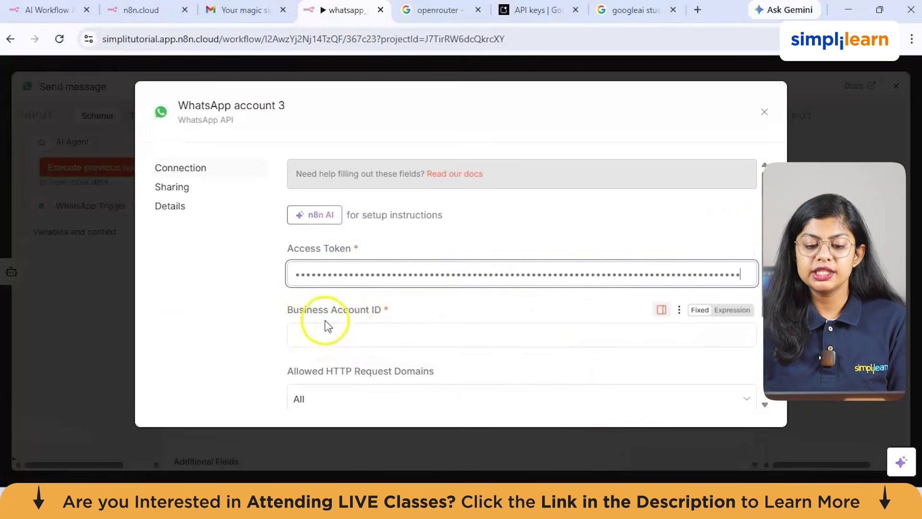
mouse_move(600, 485)
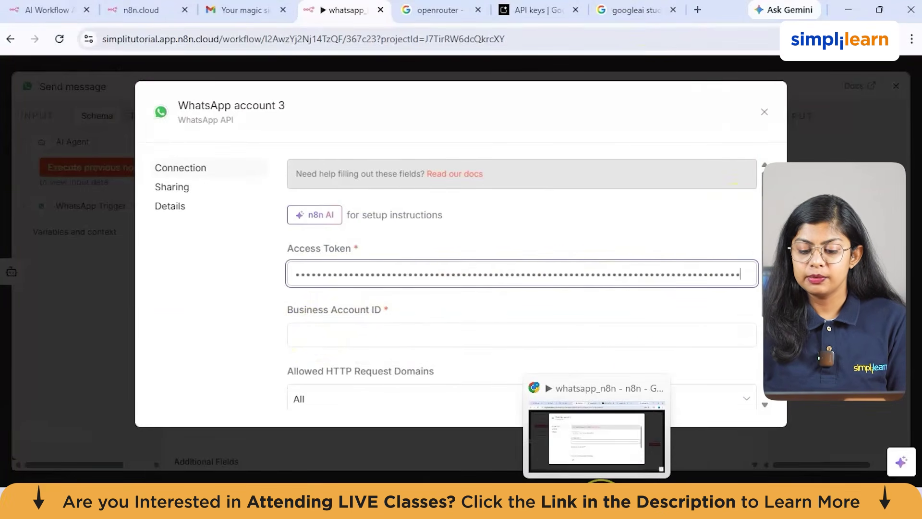
click(621, 501)
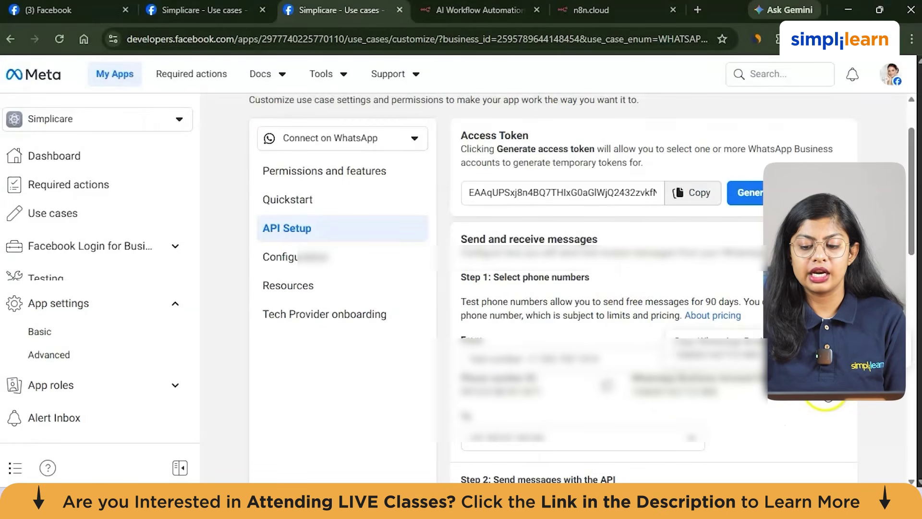
click(597, 439)
click(359, 325)
key(ctrl+v)
Step: Save the WhatsApp account 3 credential after a successful connection test and close it
scroll(461, 326, down, 3)
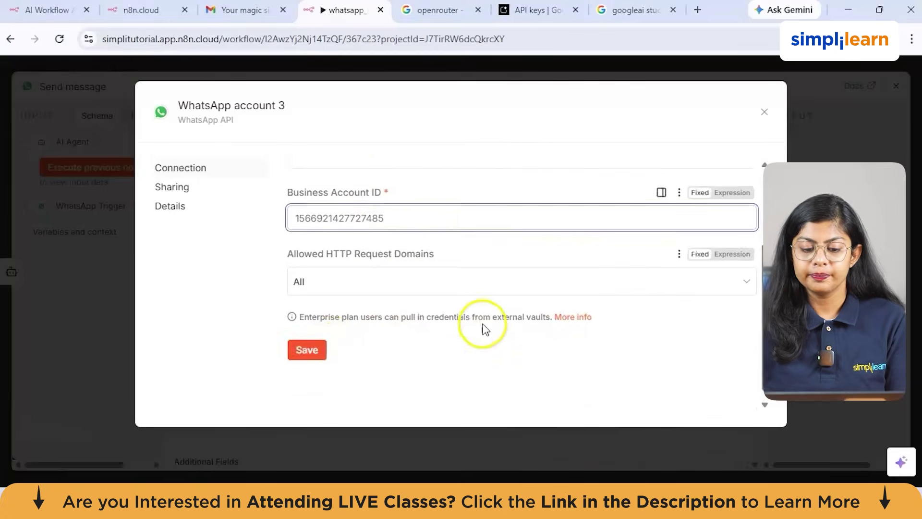
click(314, 331)
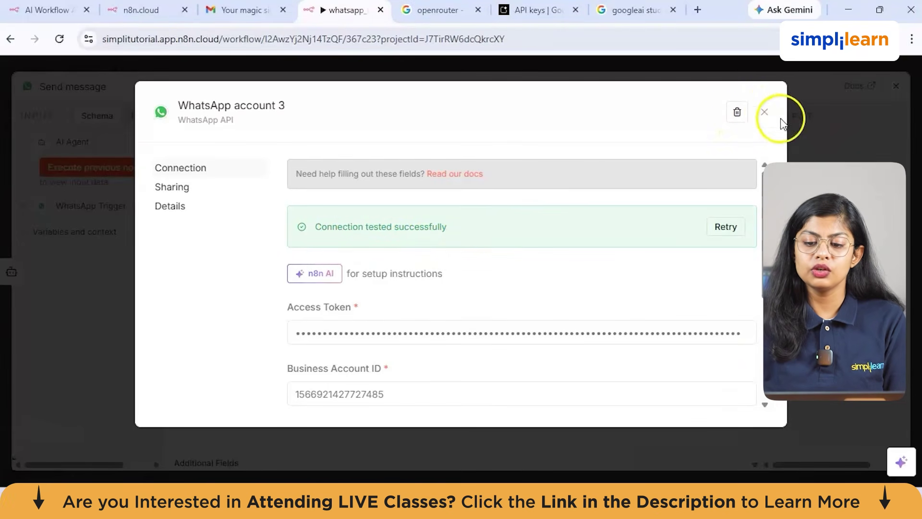
click(765, 113)
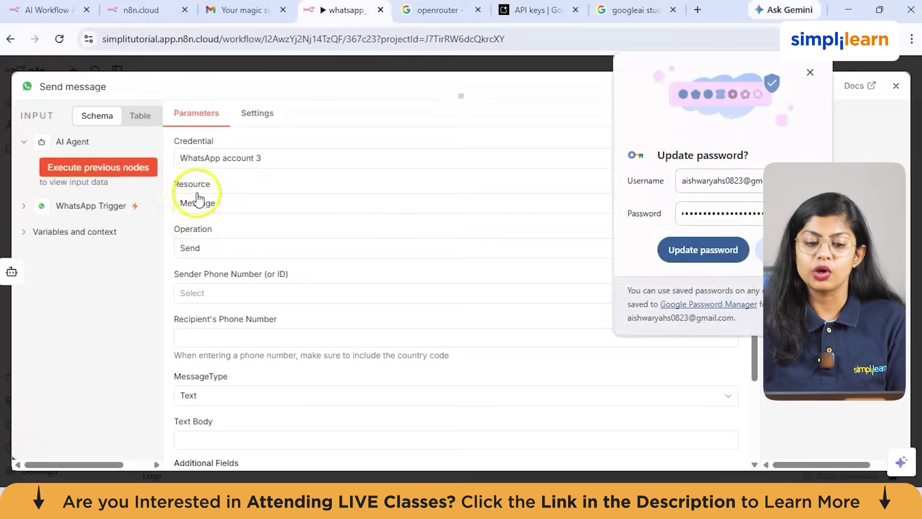
Step: Use WhatsApp account 2 as the credential, with Resource Message and Operation Send
click(278, 158)
click(266, 228)
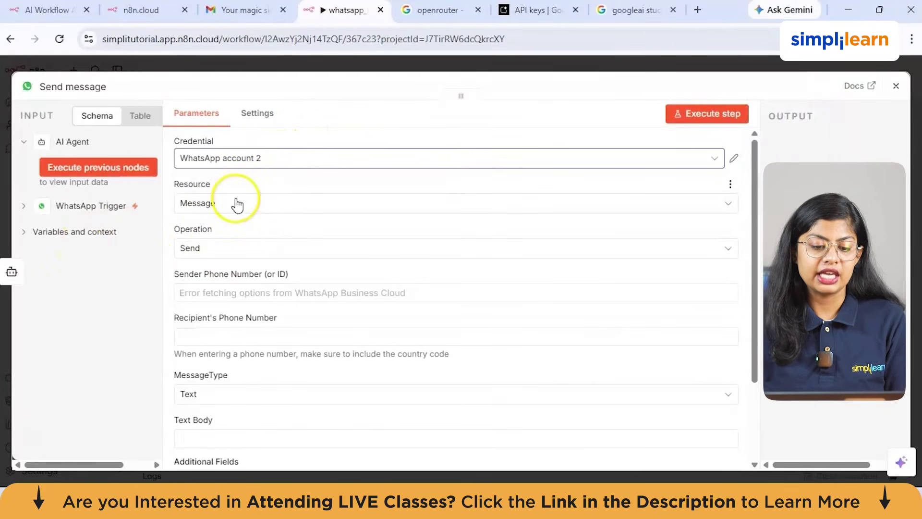
click(238, 202)
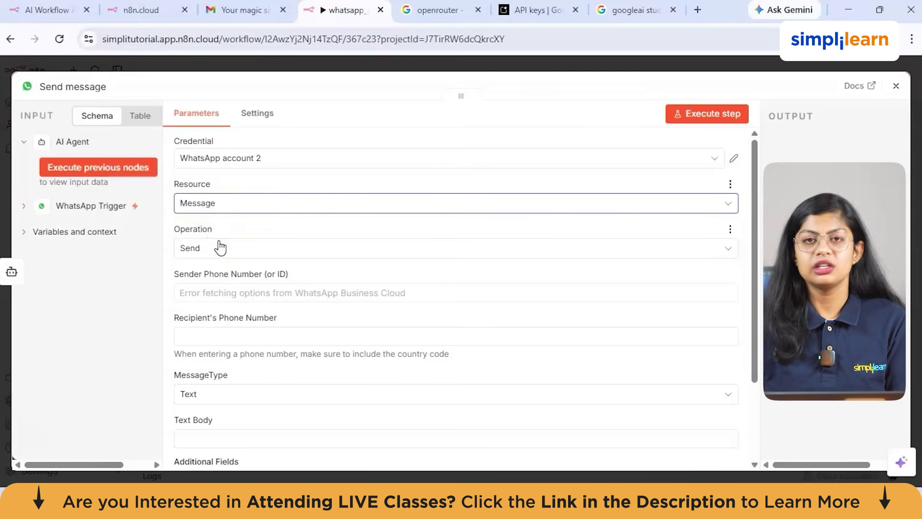
click(191, 249)
click(199, 283)
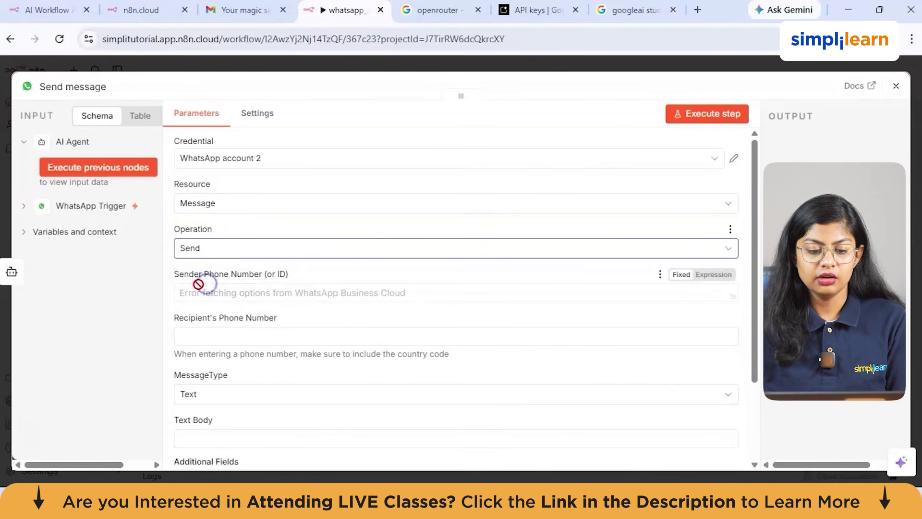
Step: Set the message type to Text and enter the recipient's phone number
scroll(235, 303, down, 3)
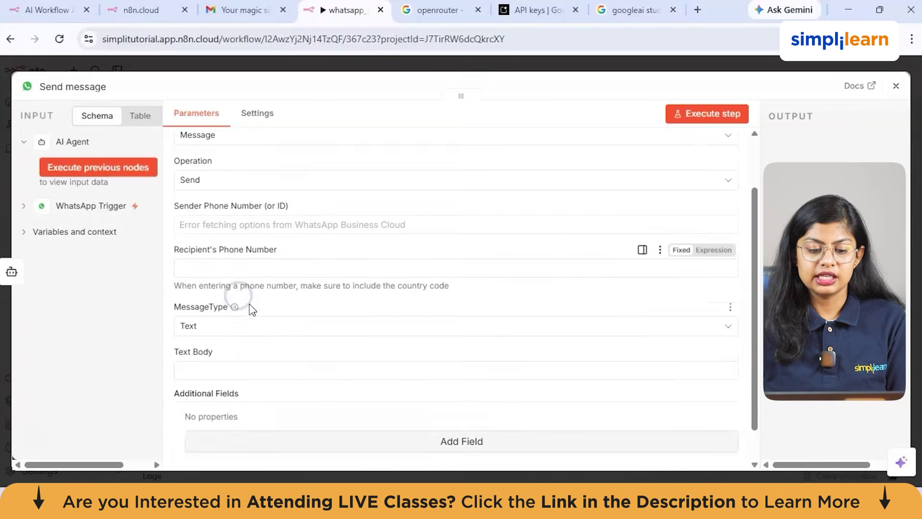
click(266, 231)
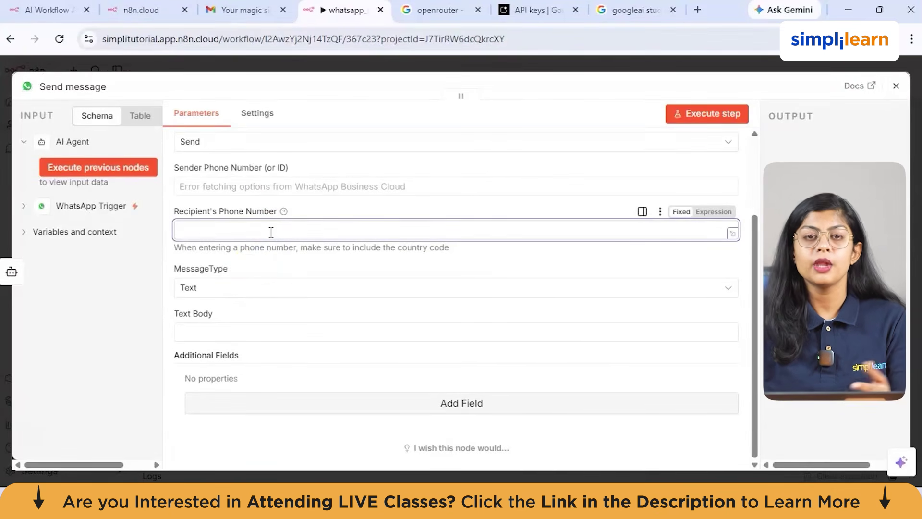
click(253, 287)
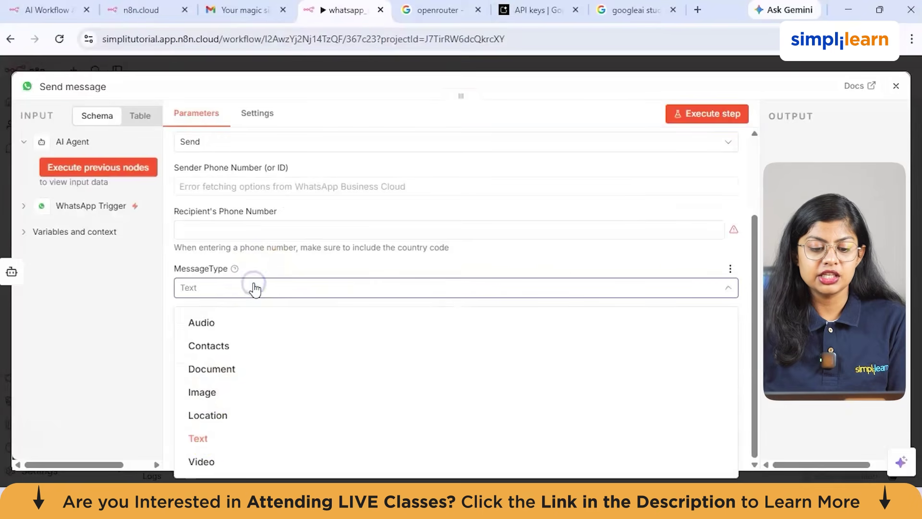
click(210, 436)
click(214, 335)
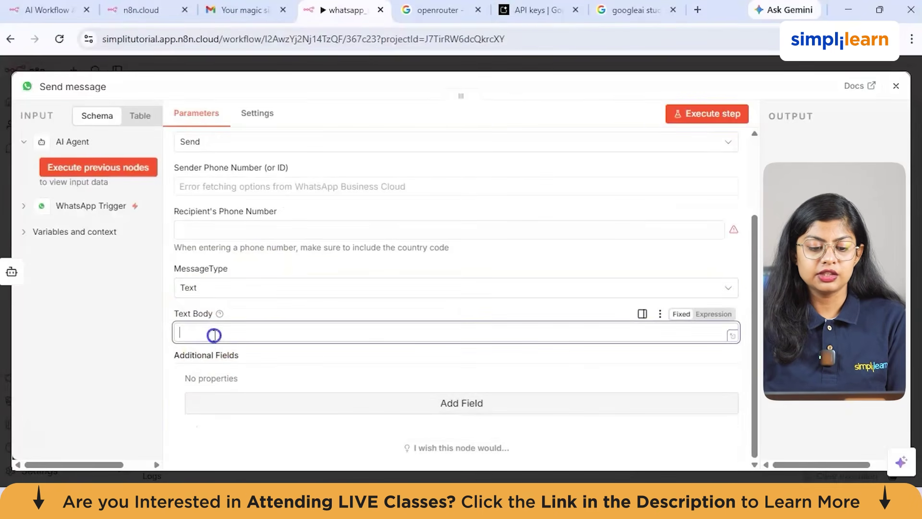
click(233, 337)
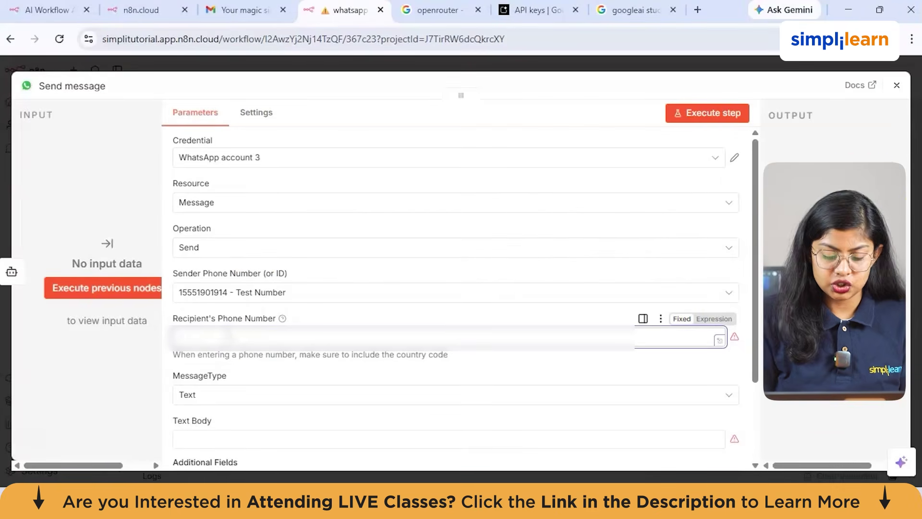
key(ctrl+v)
click(534, 312)
Step: Execute the workflow so it waits for an incoming WhatsApp event
scroll(536, 317, down, 3)
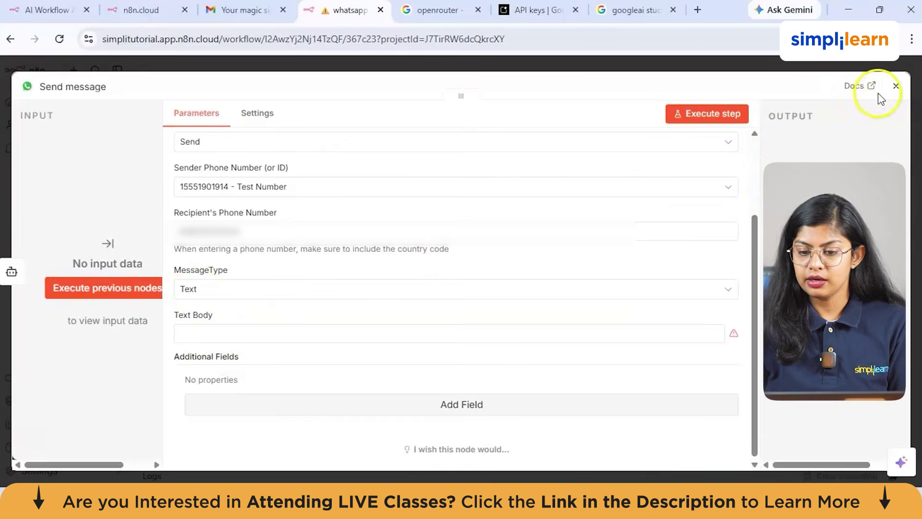
click(895, 88)
click(551, 440)
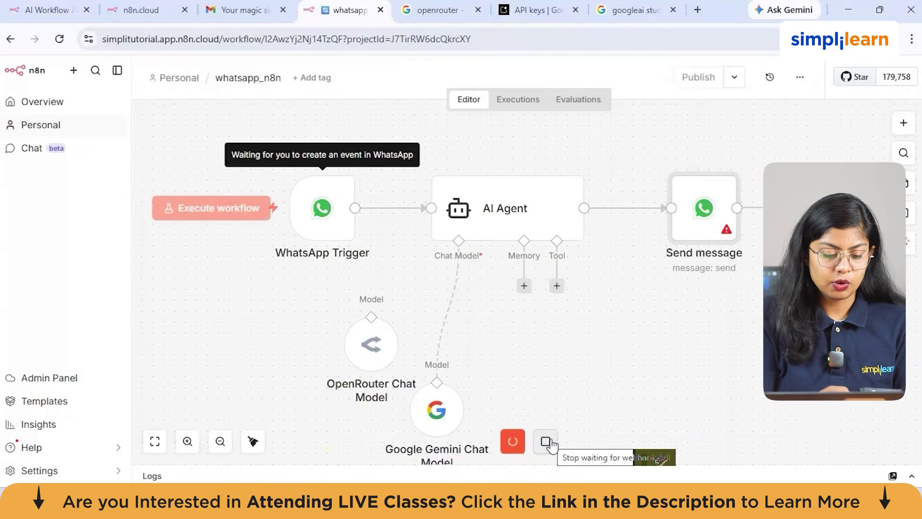
Step: Stop waiting and execute the previous nodes from the AI Agent to load the incoming message
click(546, 442)
click(546, 158)
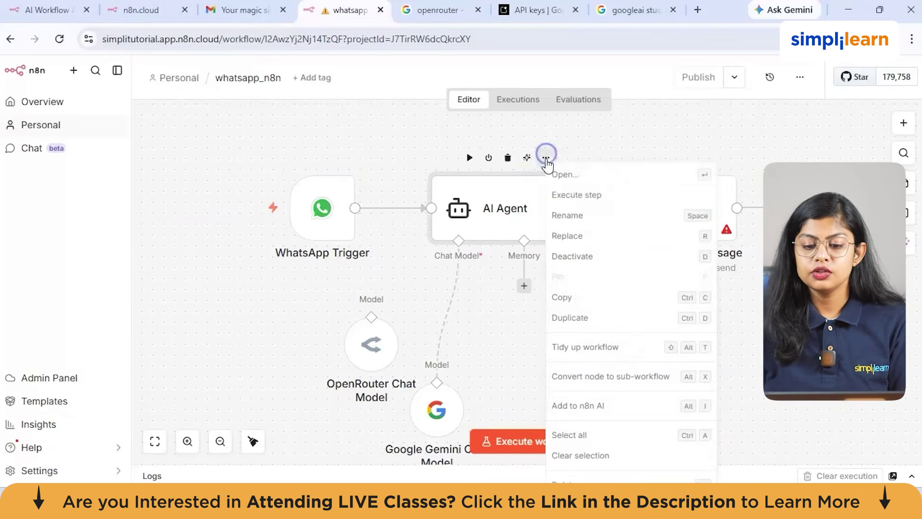
click(565, 180)
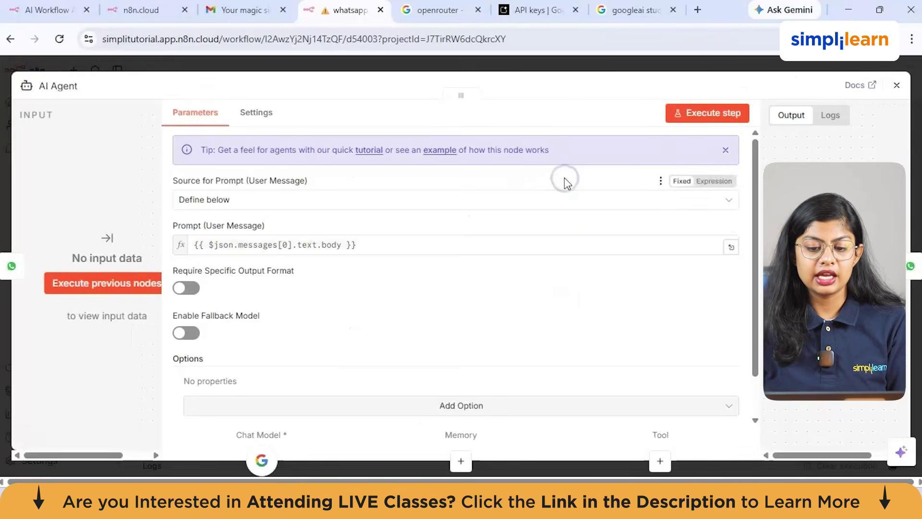
click(134, 284)
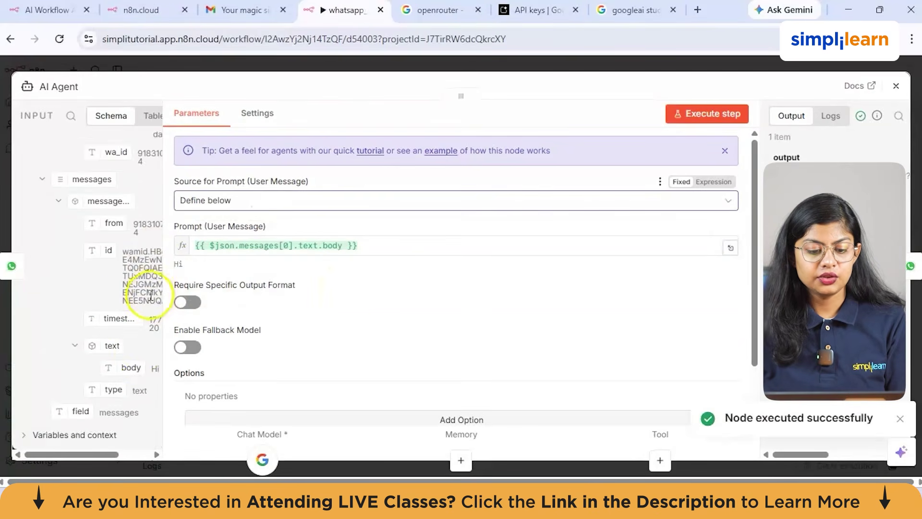
Step: Map the incoming message body into the AI Agent's Prompt field
scroll(150, 295, down, 1)
drag(153, 341, 272, 260)
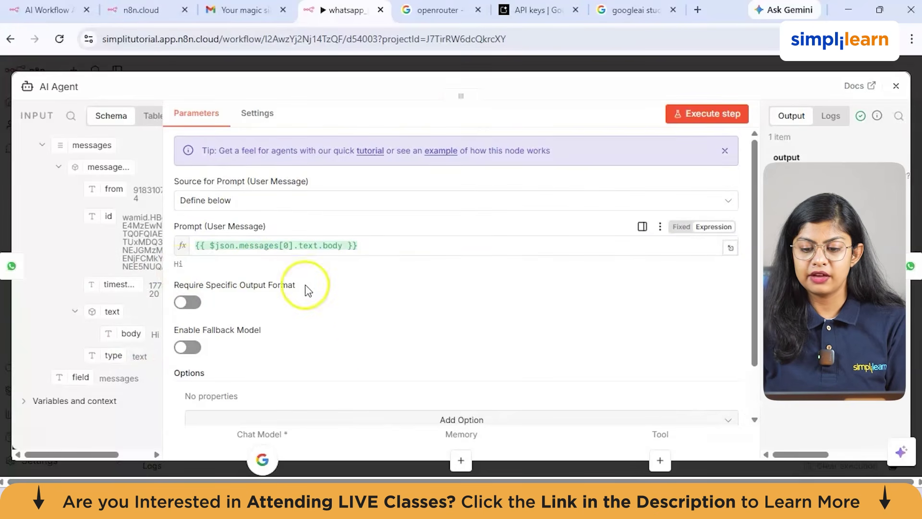
scroll(361, 331, down, 2)
scroll(359, 329, up, 2)
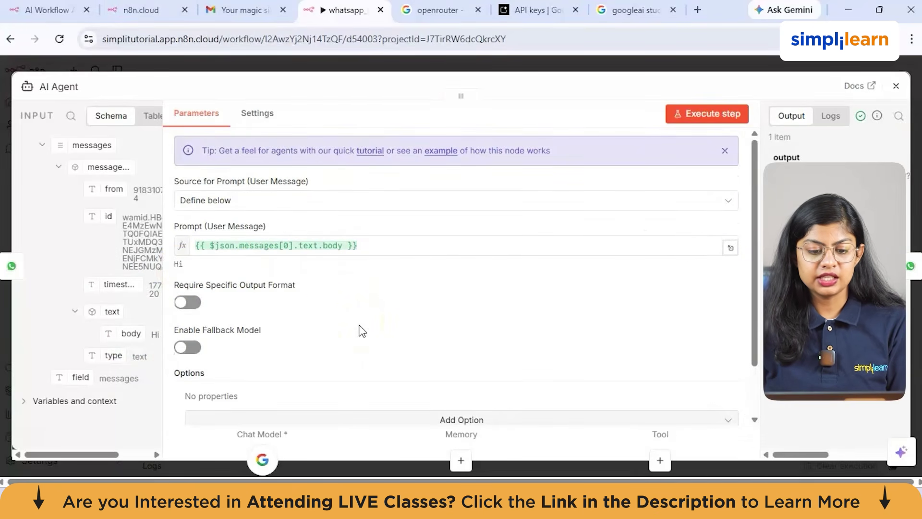
click(558, 329)
scroll(558, 331, down, 2)
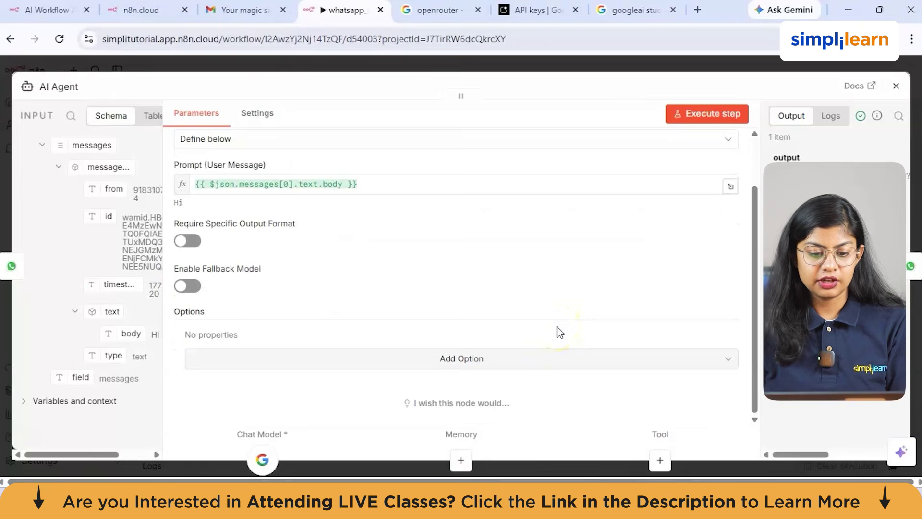
scroll(558, 332, up, 3)
click(896, 85)
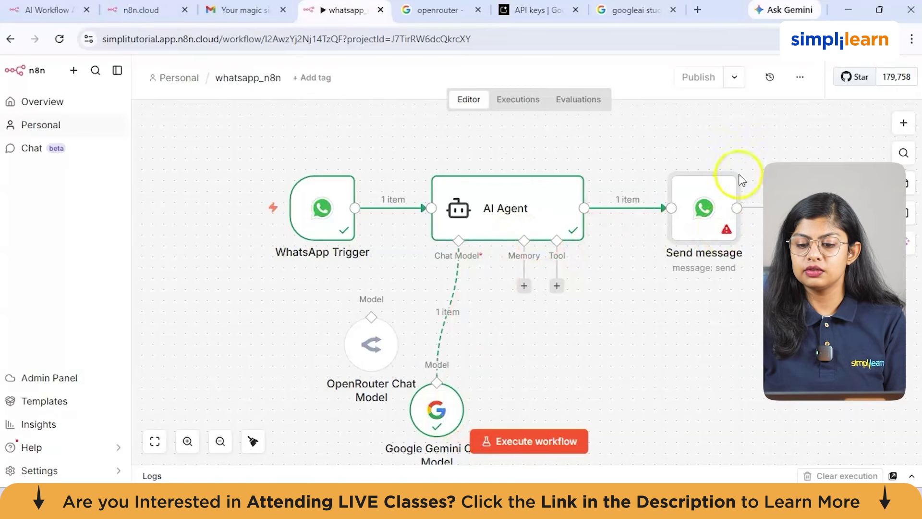
Step: Set the Send message Text Body to the AI Agent output, {{ $json.output }}
click(742, 158)
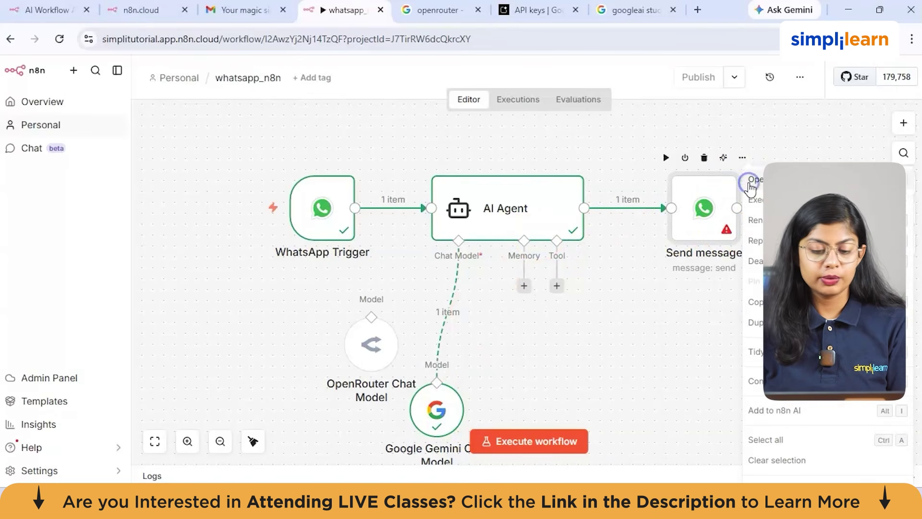
click(751, 182)
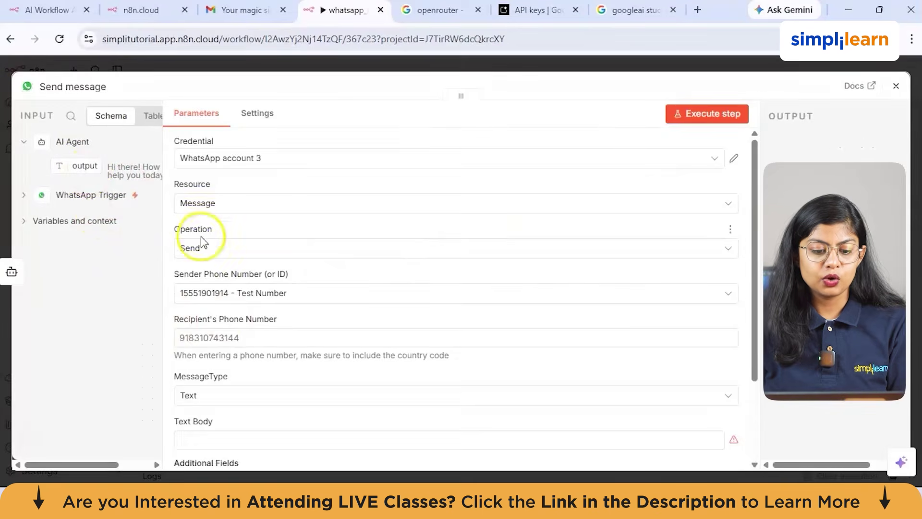
scroll(207, 345, down, 2)
click(210, 334)
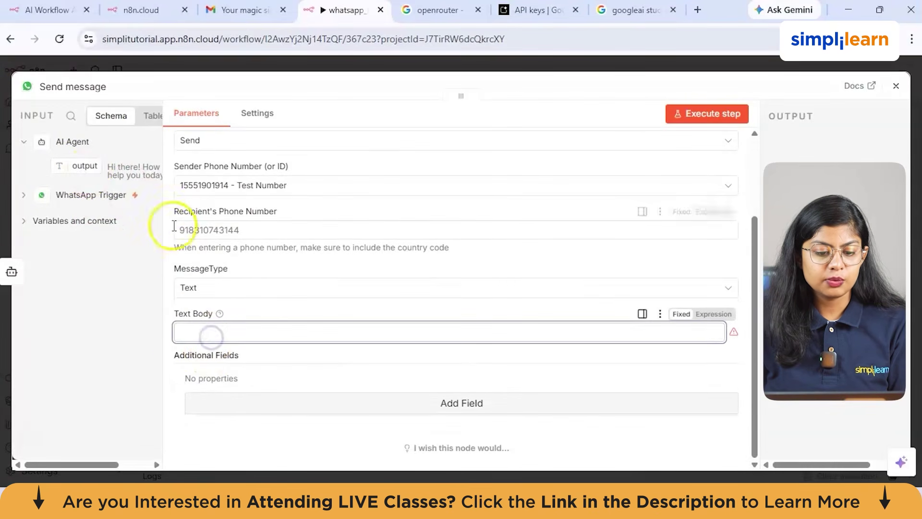
drag(80, 168, 189, 337)
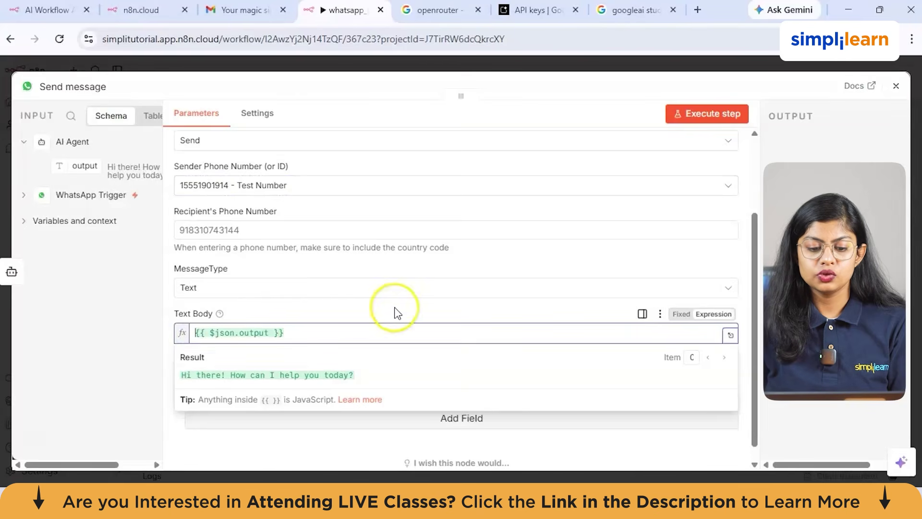
scroll(394, 307, down, 1)
click(604, 440)
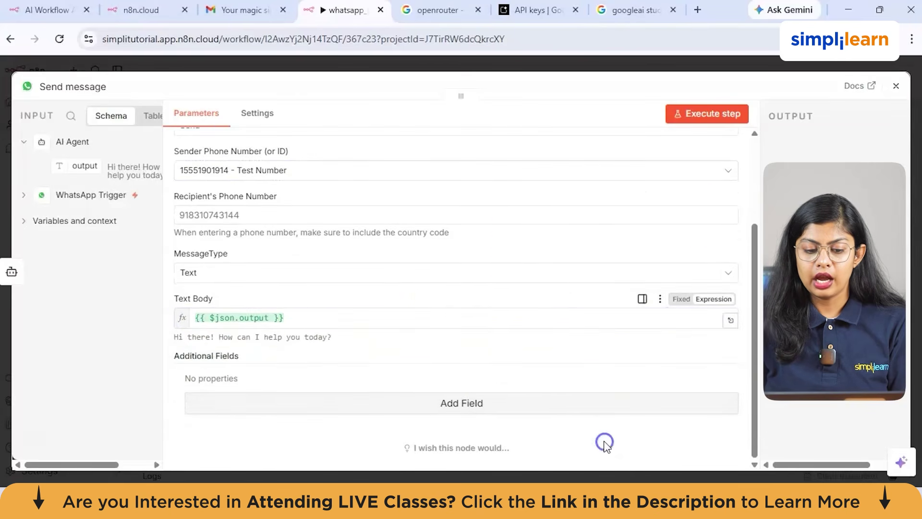
scroll(421, 236, up, 3)
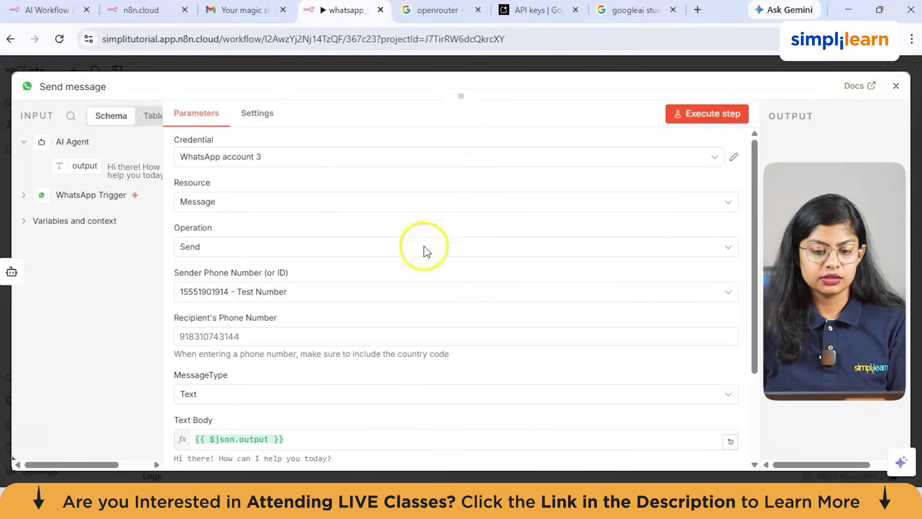
scroll(235, 353, down, 3)
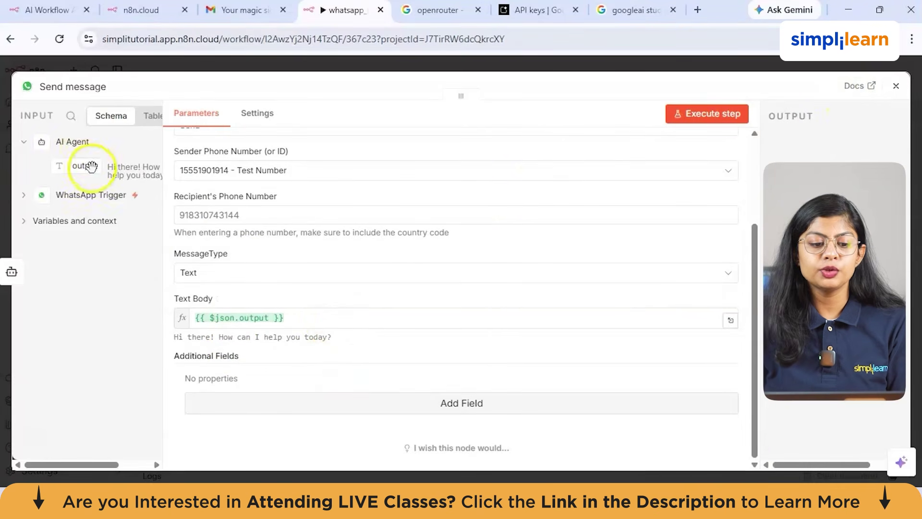
click(896, 85)
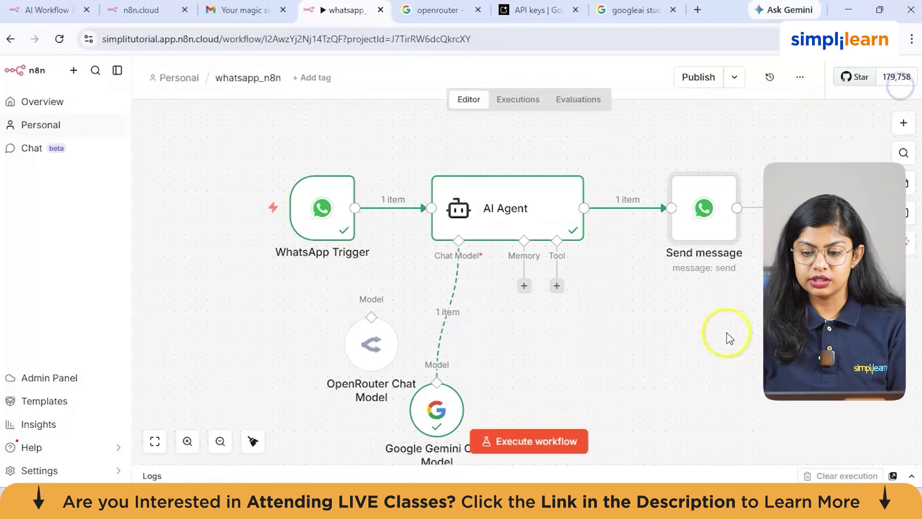
scroll(492, 238, down, 1)
mouse_move(448, 279)
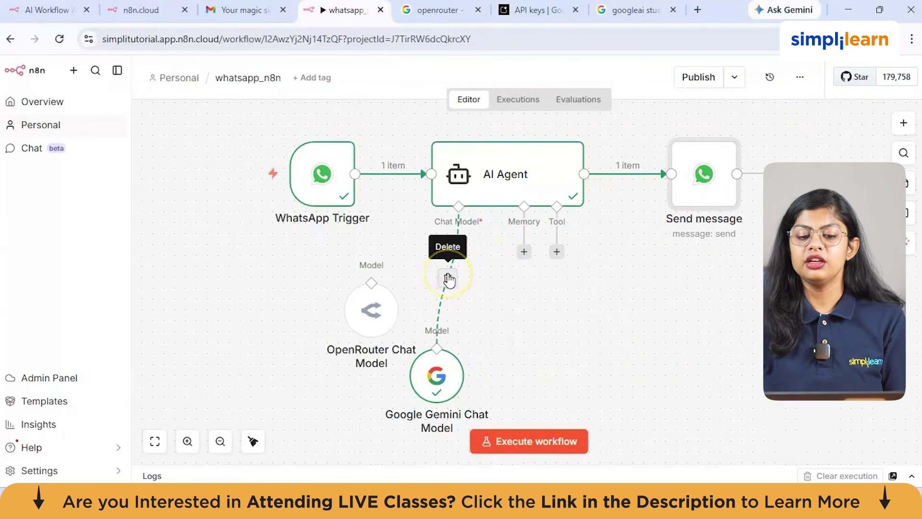